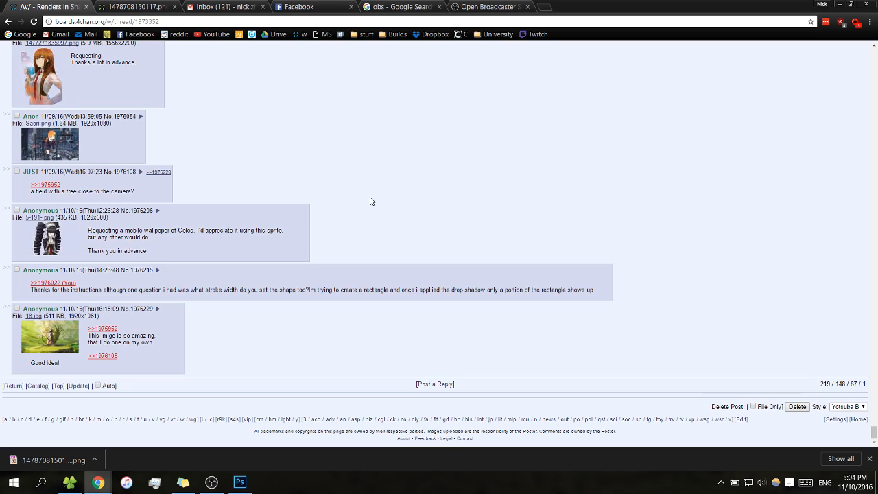
Switch to Photoshop and copy the entire character image from 1478708150117.png into the red planet landscape document
scroll(377, 203, "up", 1)
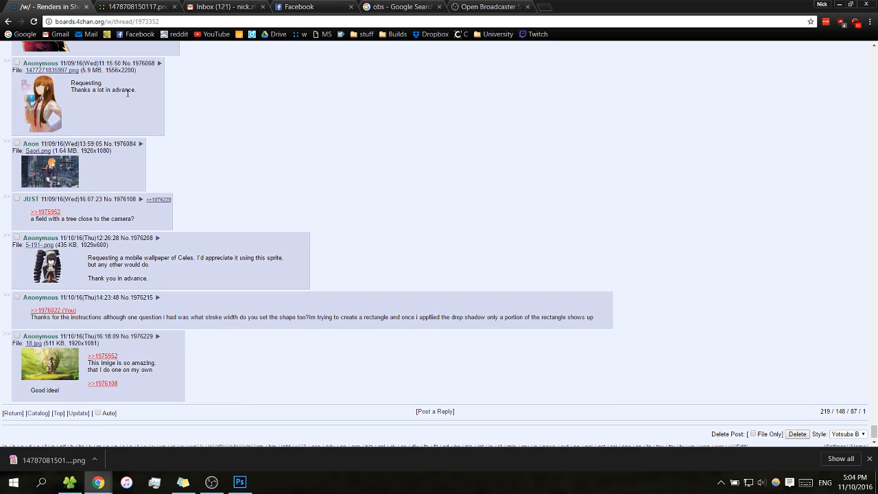
mouse_move(56, 98)
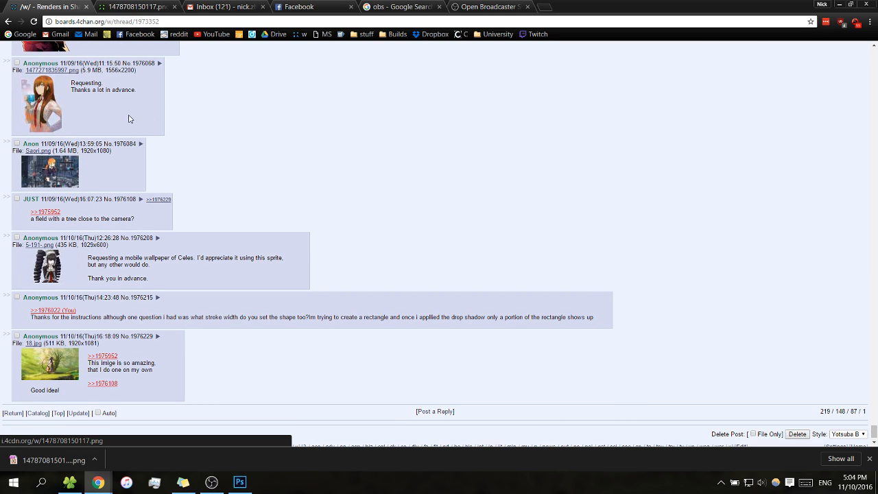
left_click(239, 482)
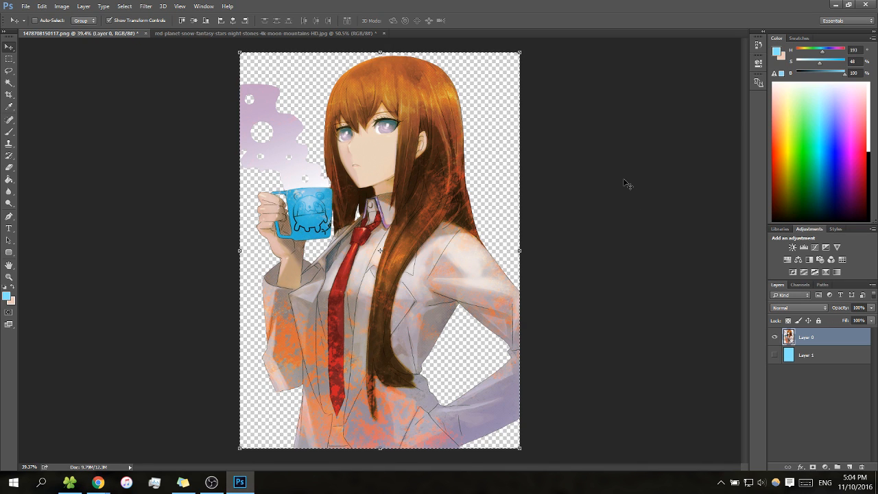
key("m")
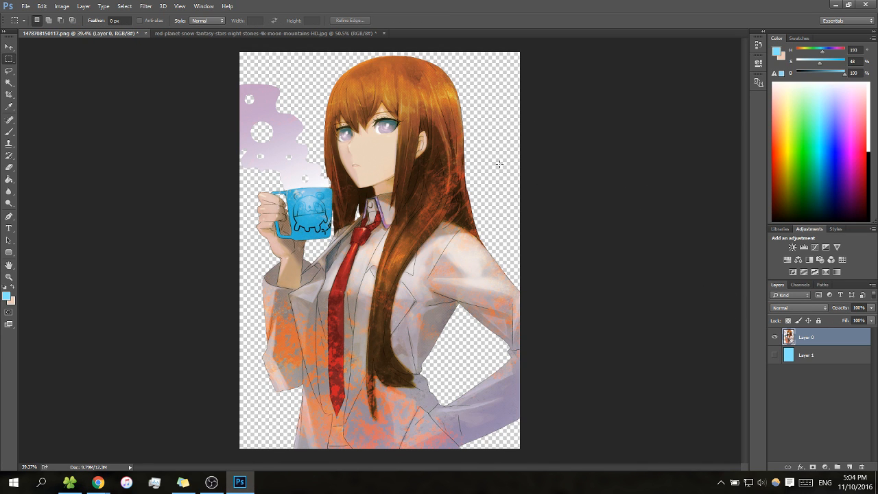
key("v")
left_click_drag(439, 137, 451, 165)
key("ctrl+a")
left_click(188, 33)
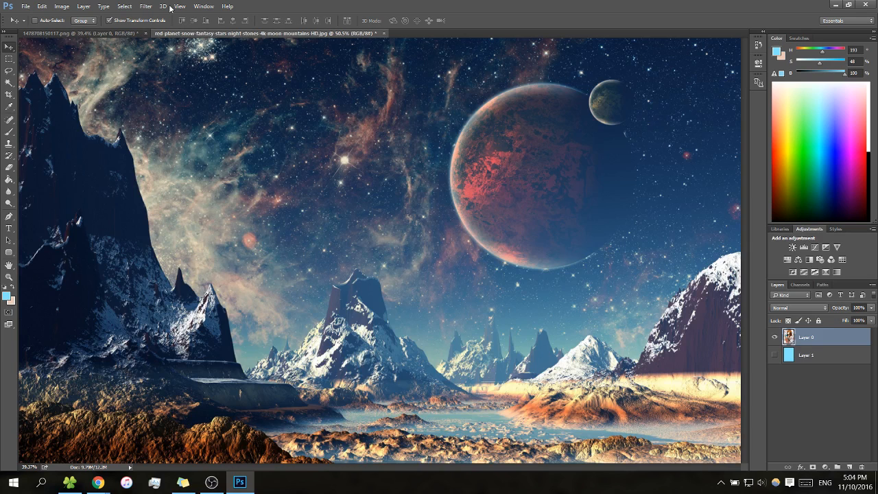
key("ctrl+v")
Scale the pasted character proportionally to about 66% and center it on the landscape canvas
key("z")
left_click_drag(608, 166, 583, 177)
key("space")
left_click_drag(623, 161, 567, 183)
key("v")
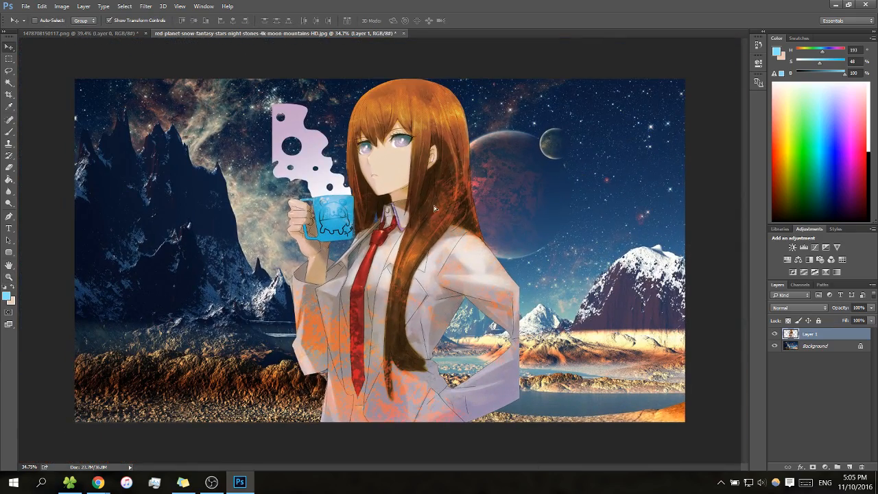
left_click_drag(470, 178, 462, 178)
left_click_drag(511, 81, 454, 137)
left_click(163, 21)
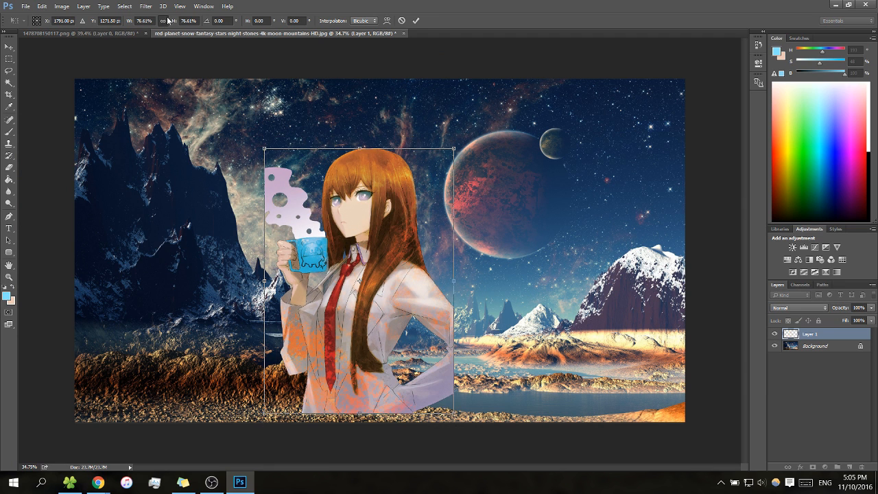
left_click_drag(369, 227, 406, 192)
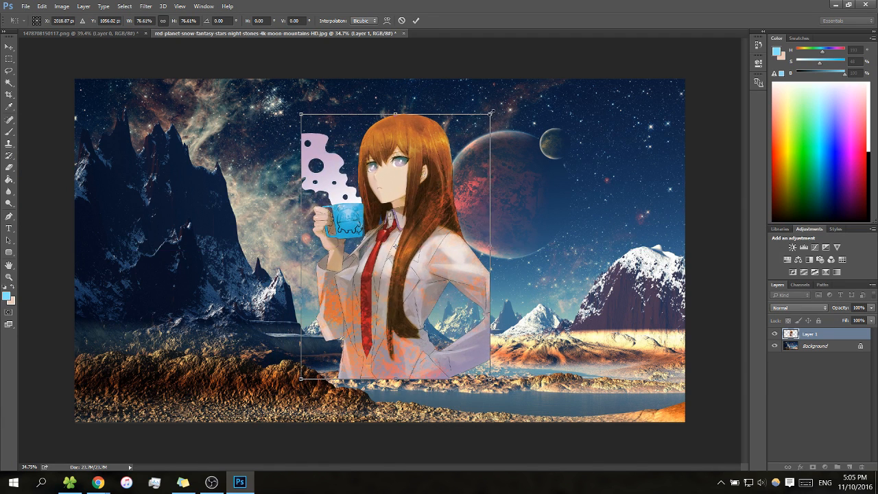
left_click_drag(491, 112, 465, 150)
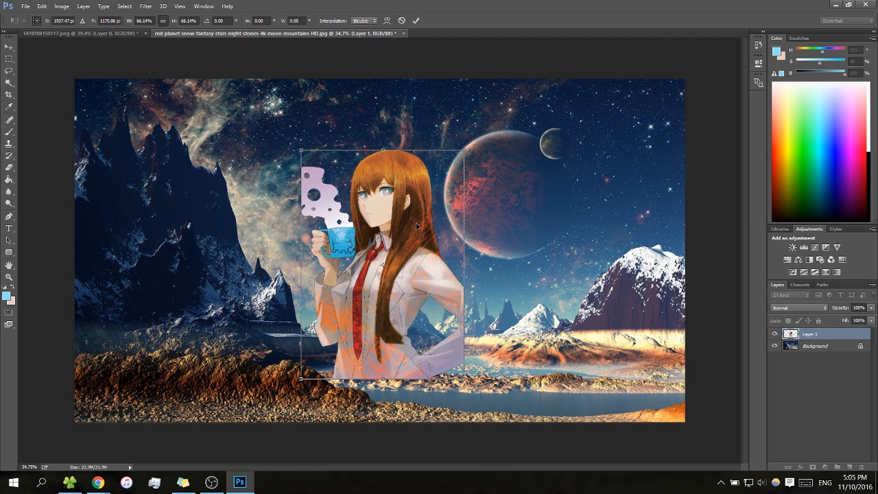
left_click_drag(417, 225, 413, 210)
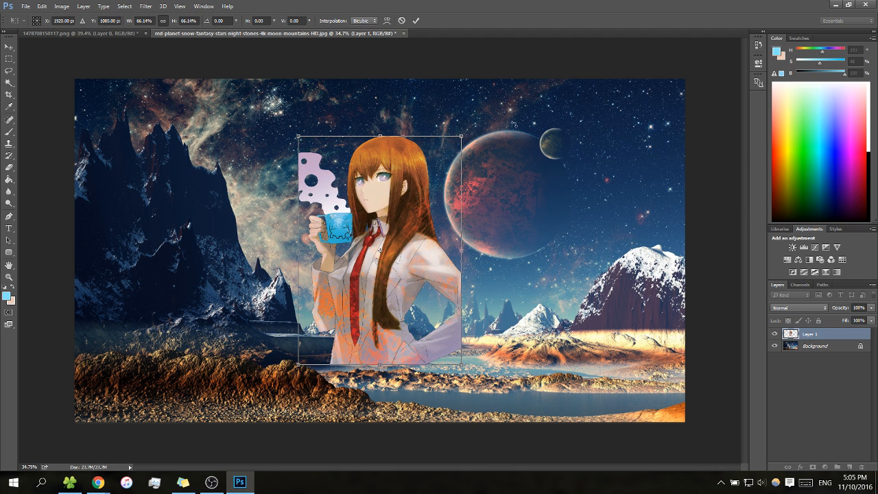
Reduce the character further to about 49%, keeping its proportions and centering it on the canvas, and apply the transform
left_click_drag(459, 138, 441, 160)
mouse_move(396, 216)
left_mouse_down()
mouse_move(418, 198)
mouse_move(403, 207)
left_mouse_up()
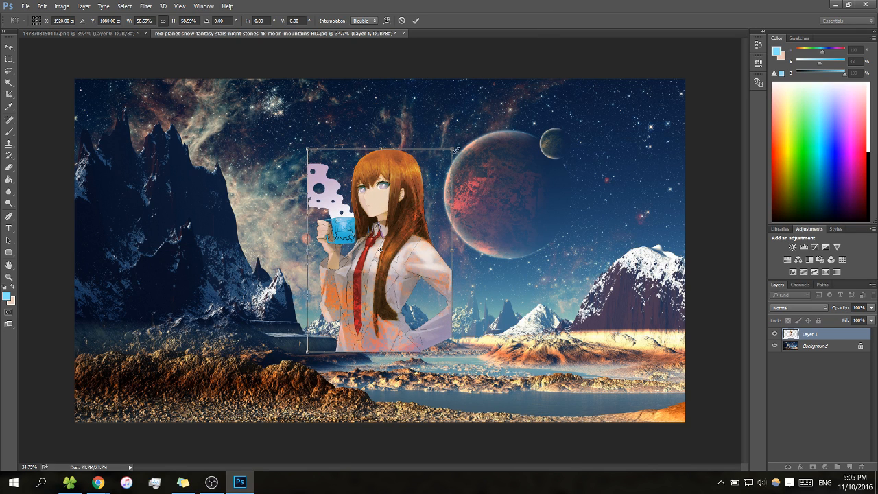
left_click_drag(451, 145, 437, 170)
left_click_drag(402, 240, 410, 229)
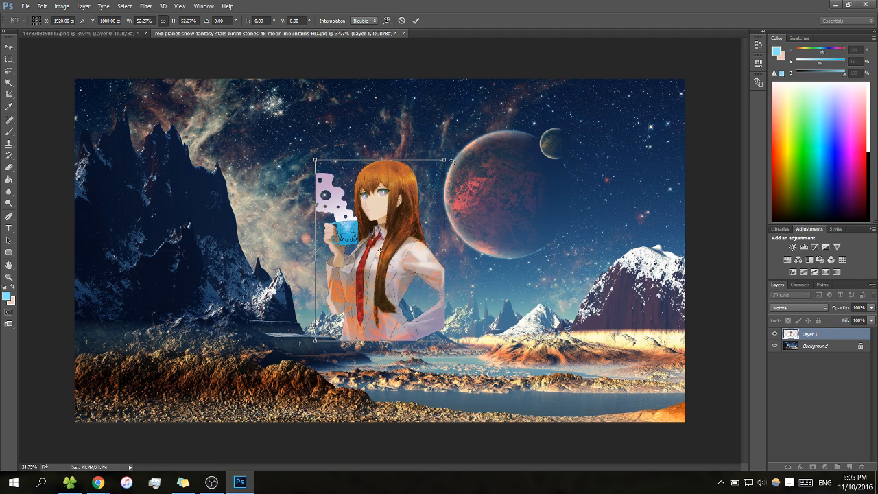
left_click_drag(441, 163, 433, 175)
mouse_move(404, 230)
left_mouse_down()
mouse_move(408, 217)
mouse_move(403, 224)
left_mouse_up()
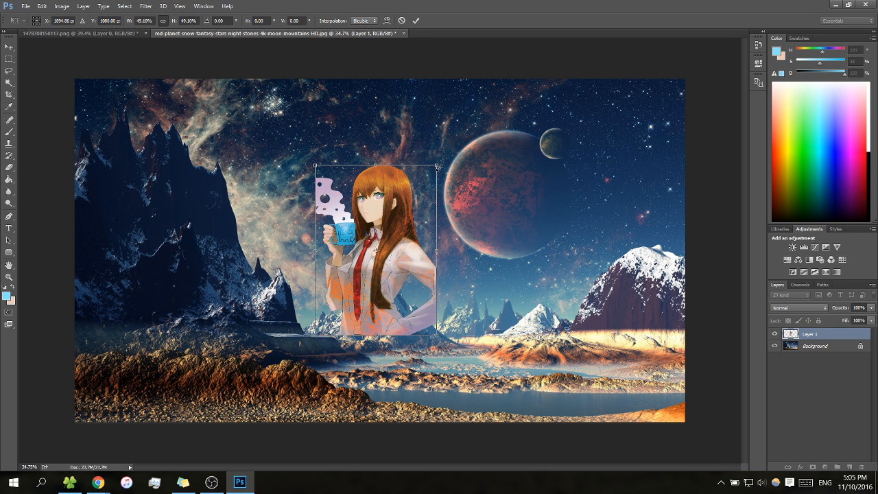
left_click_drag(392, 229, 399, 240)
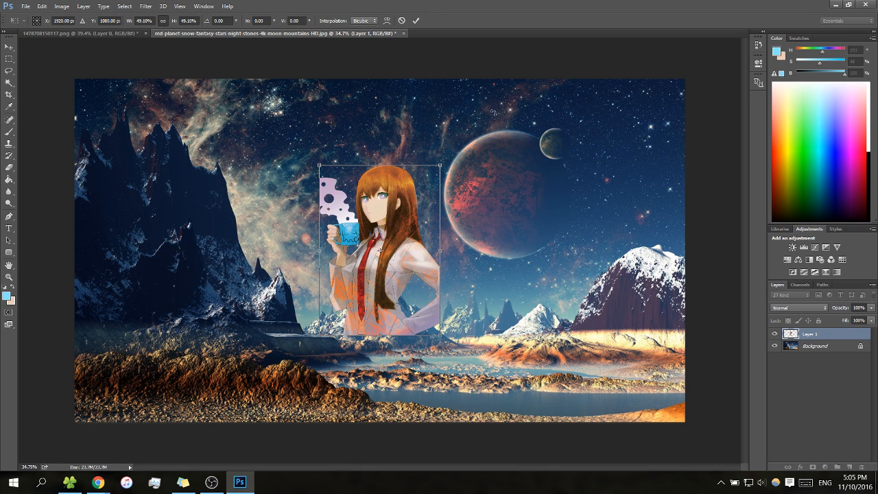
left_click(415, 21)
Add a new layer and draw a light blue rounded rectangle, about 675 × 1070 px with a 10 px radius, over the character
key("m")
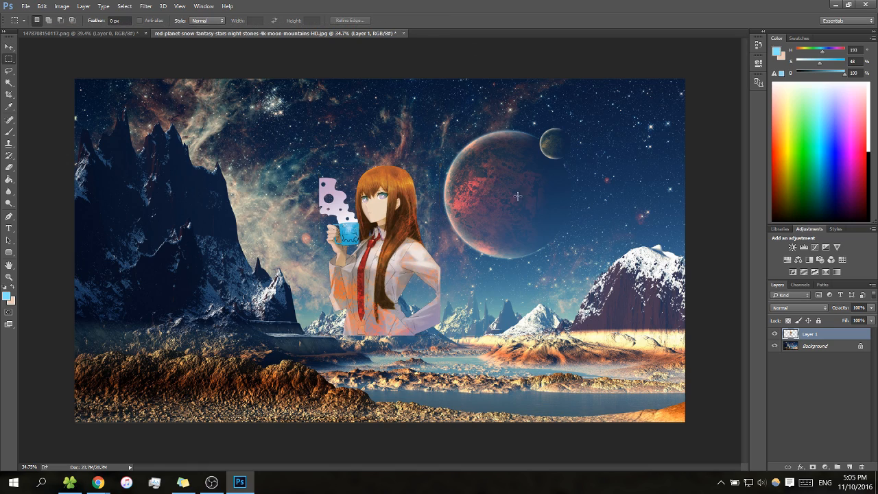
key("z")
left_click_drag(491, 198, 493, 201)
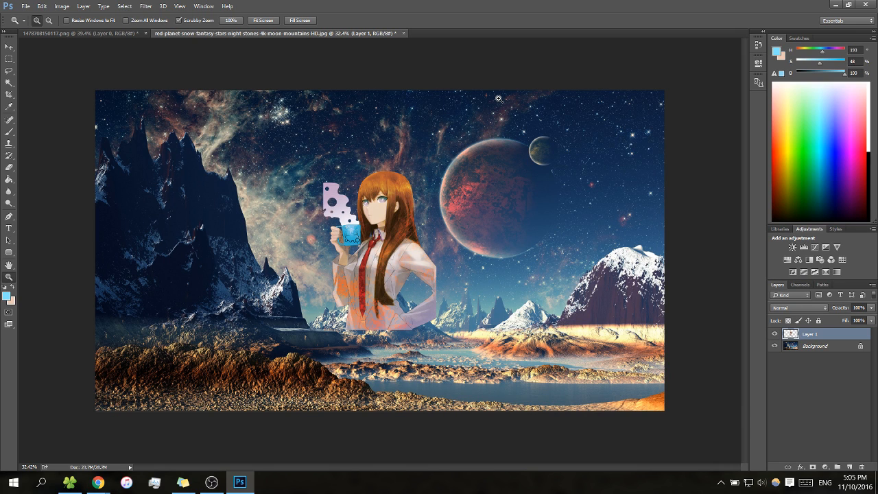
left_click(849, 467)
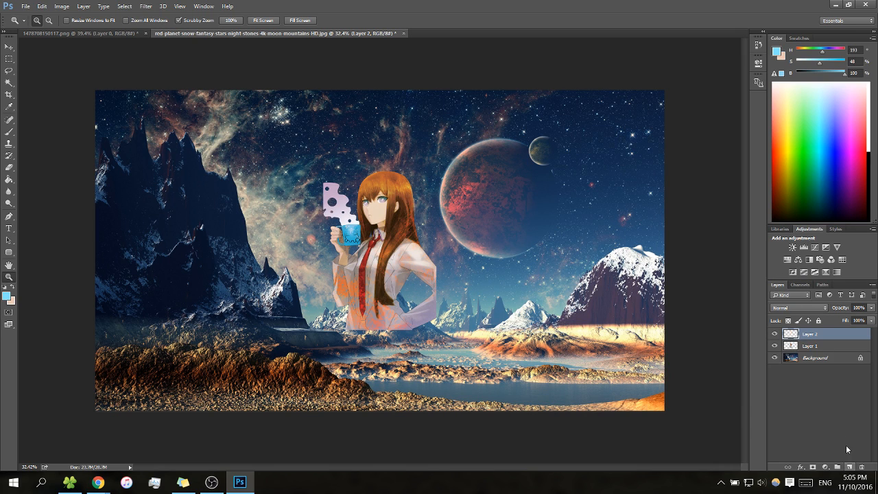
left_click(9, 253)
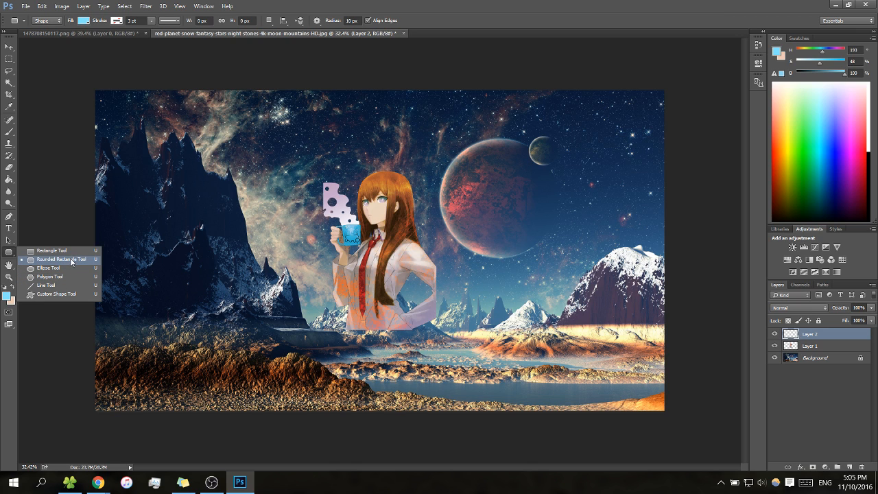
left_click(71, 261)
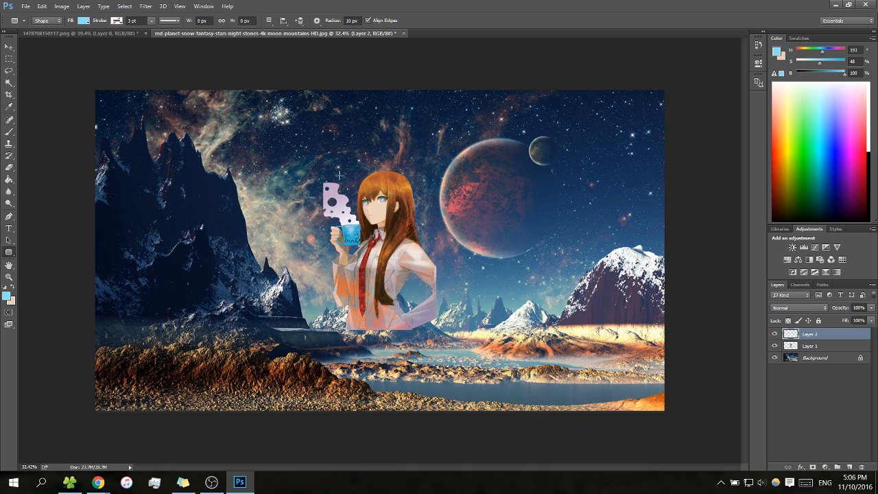
left_click_drag(323, 162, 422, 319)
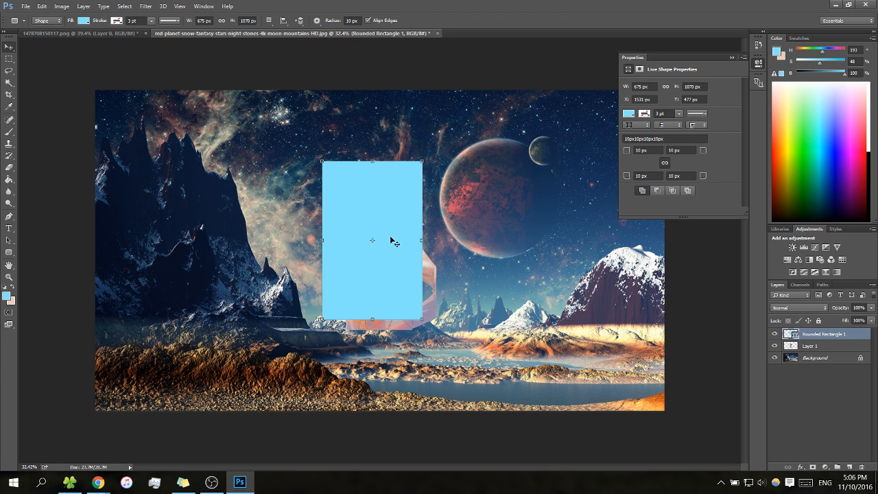
Resize the rounded rectangle to about 542 × 1049 px and center it on the canvas
key("v")
left_click_drag(390, 239, 478, 223)
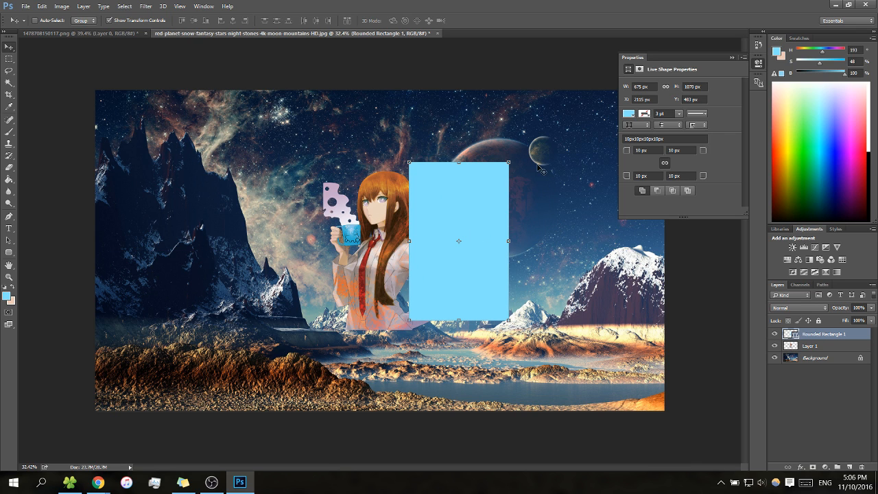
left_click_drag(511, 160, 492, 163)
left_click_drag(453, 205, 527, 194)
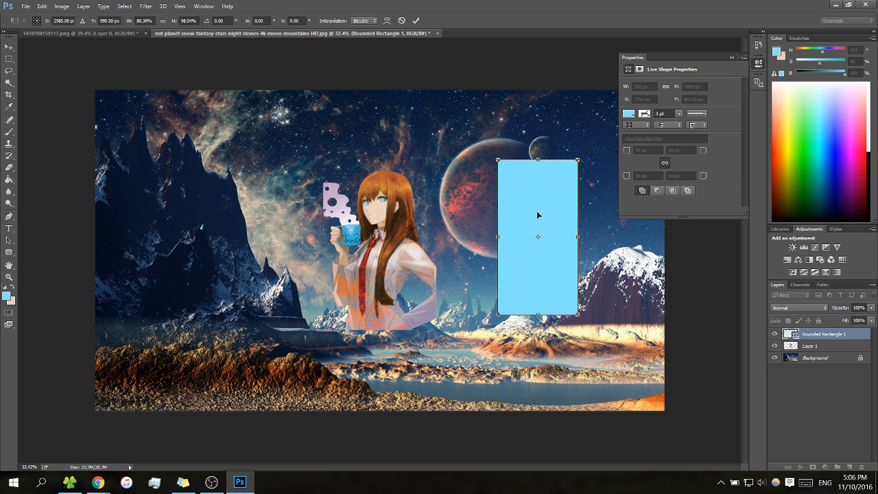
left_click_drag(538, 215, 386, 224)
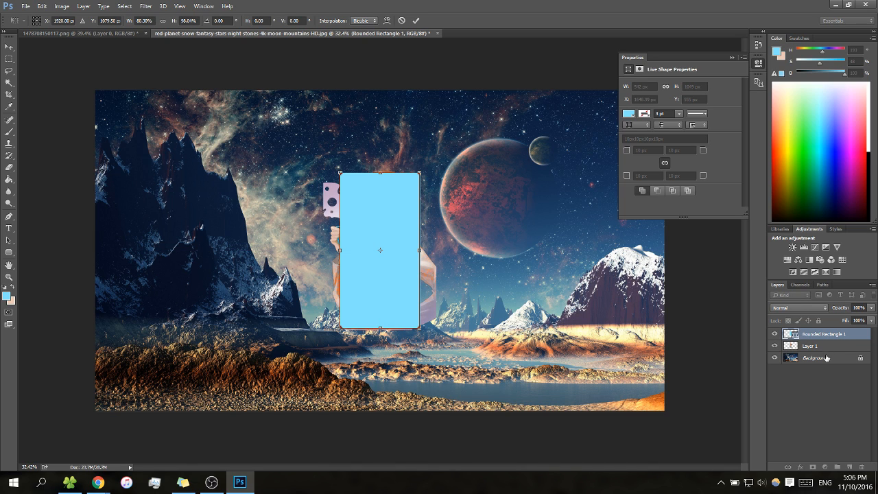
left_click(416, 21)
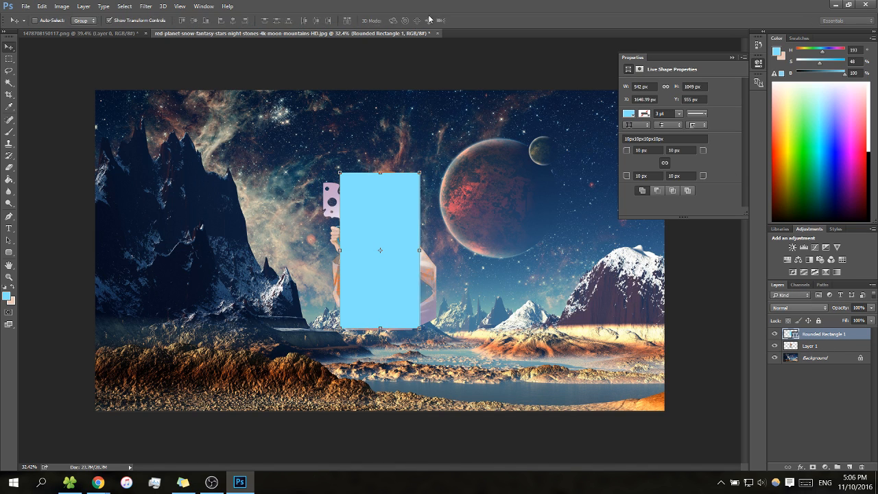
Place the rounded rectangle beneath the character layer and enlarge it to about 764 × 1140 px to frame the character
left_click_drag(818, 335, 819, 351)
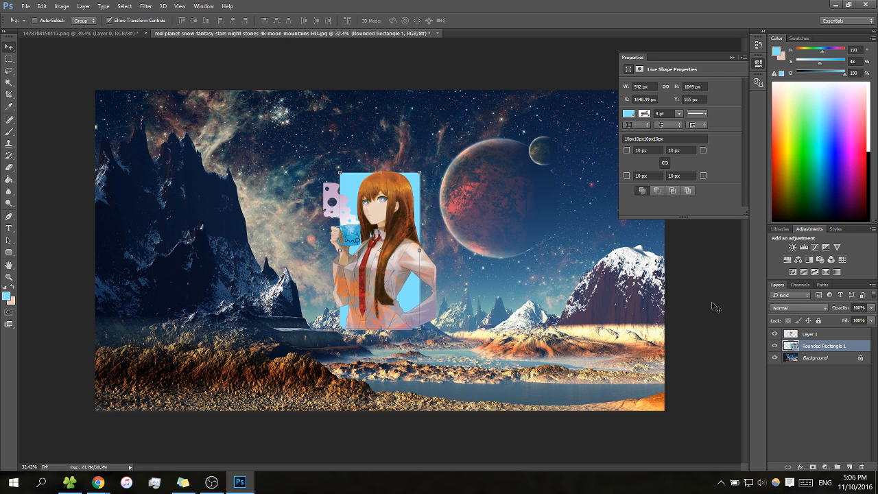
mouse_move(421, 172)
left_mouse_down()
mouse_move(435, 163)
mouse_move(414, 179)
mouse_move(432, 169)
mouse_move(422, 173)
mouse_move(426, 149)
mouse_move(419, 173)
mouse_move(409, 172)
left_mouse_up()
left_click_drag(428, 240, 416, 208)
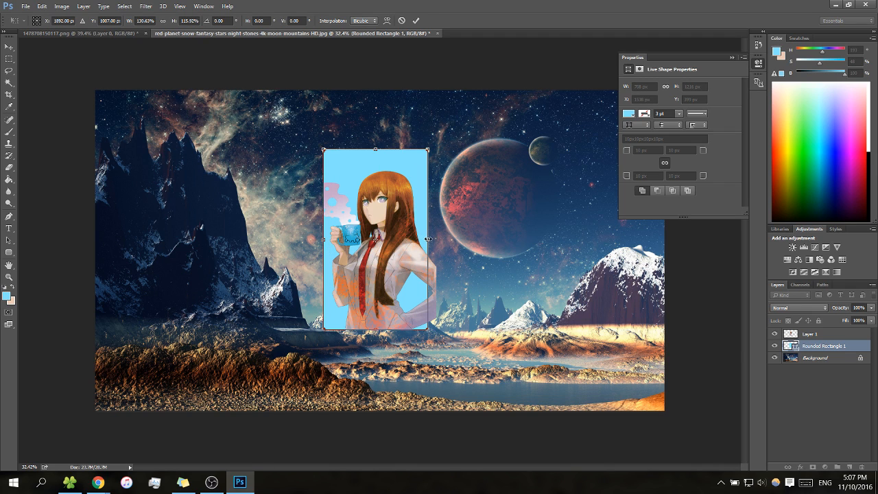
left_click_drag(428, 239, 435, 239)
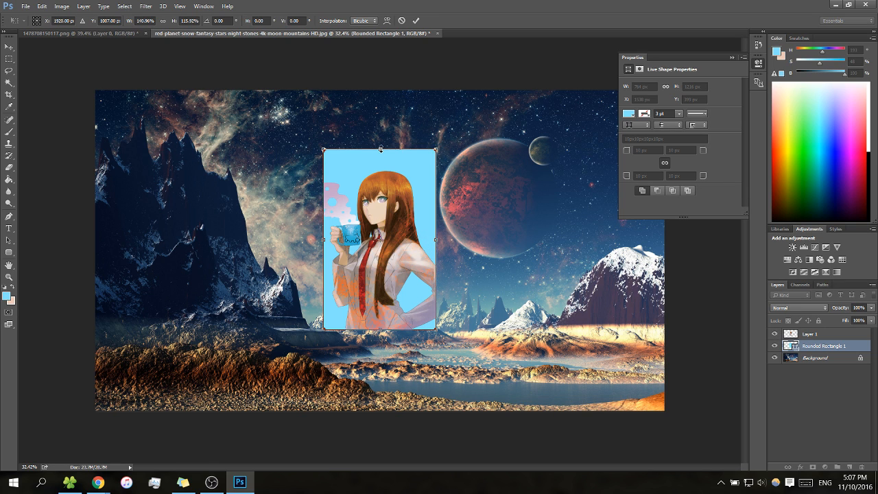
left_click_drag(380, 148, 380, 161)
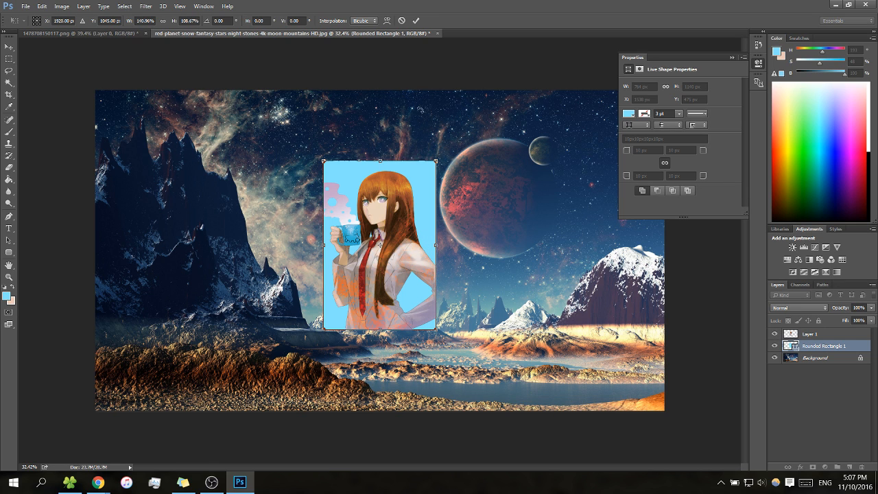
left_click(416, 21)
Collapse the live shape properties and examine the character and its rectangle up close
key("m")
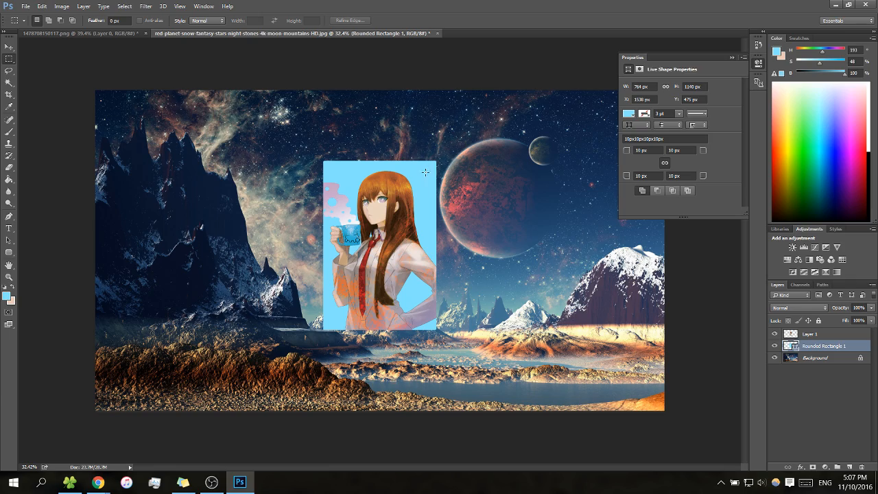
key("z")
mouse_move(441, 219)
left_mouse_down()
mouse_move(454, 223)
mouse_move(419, 213)
mouse_move(449, 226)
left_mouse_up()
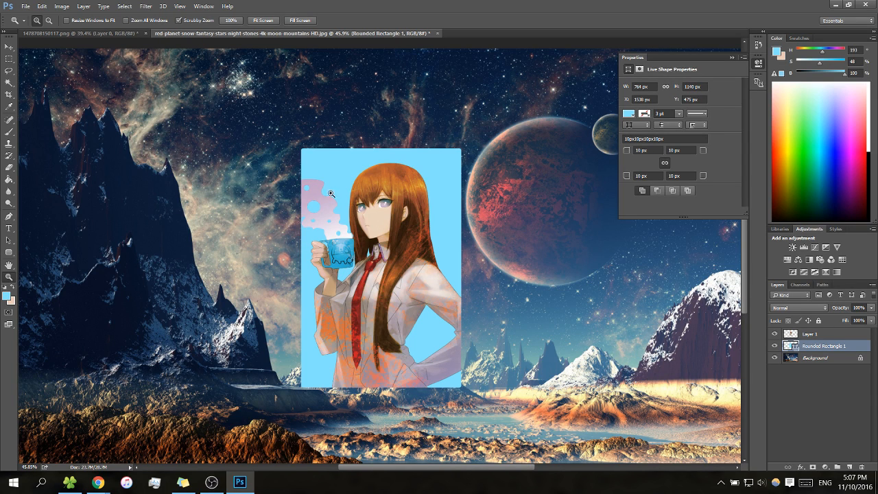
left_click_drag(409, 245, 394, 234)
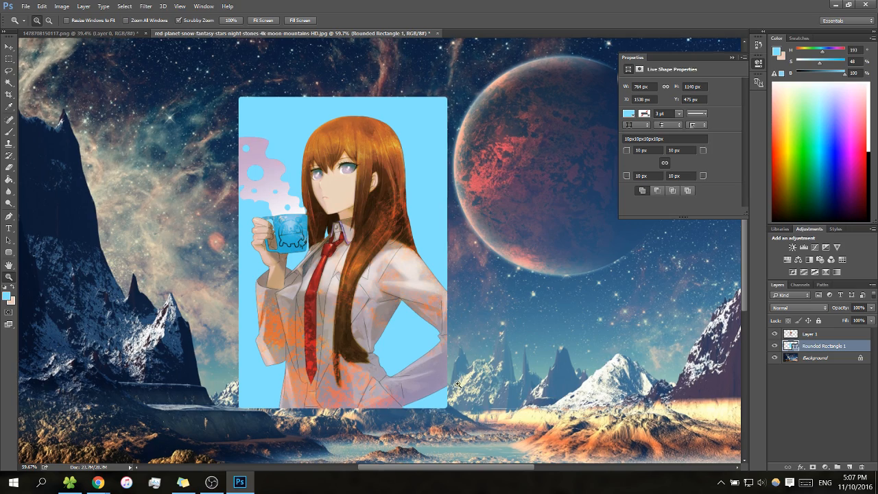
left_click(479, 383)
mouse_move(510, 278)
left_mouse_down()
mouse_move(480, 284)
mouse_move(511, 290)
left_mouse_up()
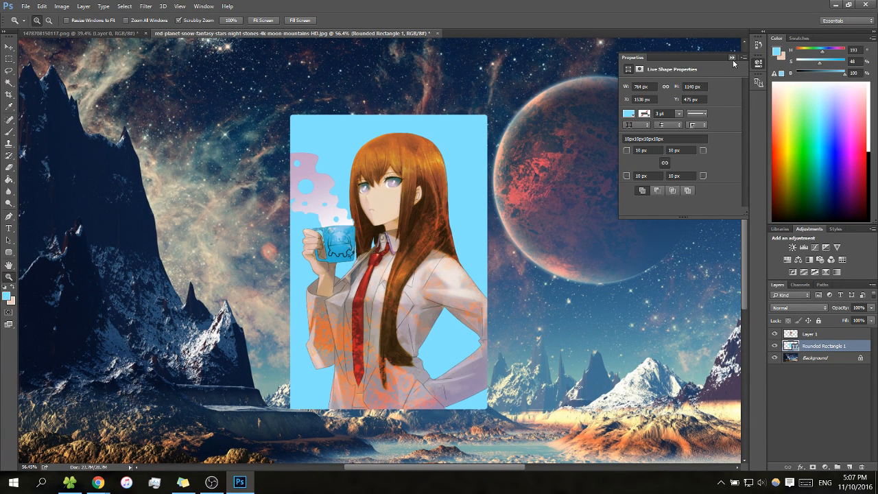
left_click(731, 58)
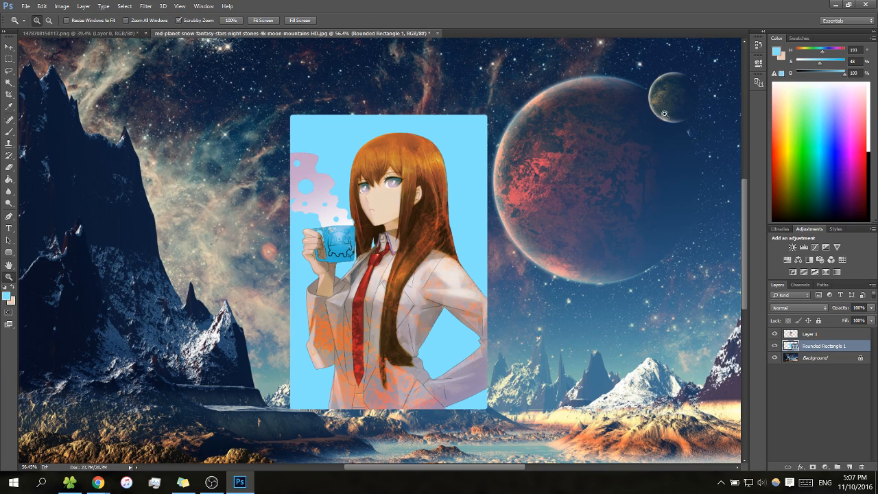
left_click_drag(664, 191, 602, 202)
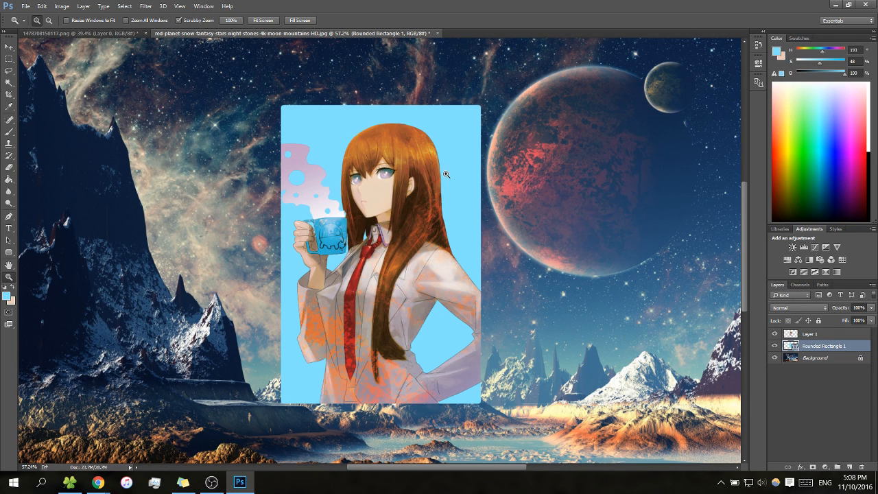
Open the earlier wallpaper project Wall2.psd as a reference
left_click(25, 6)
left_click(38, 29)
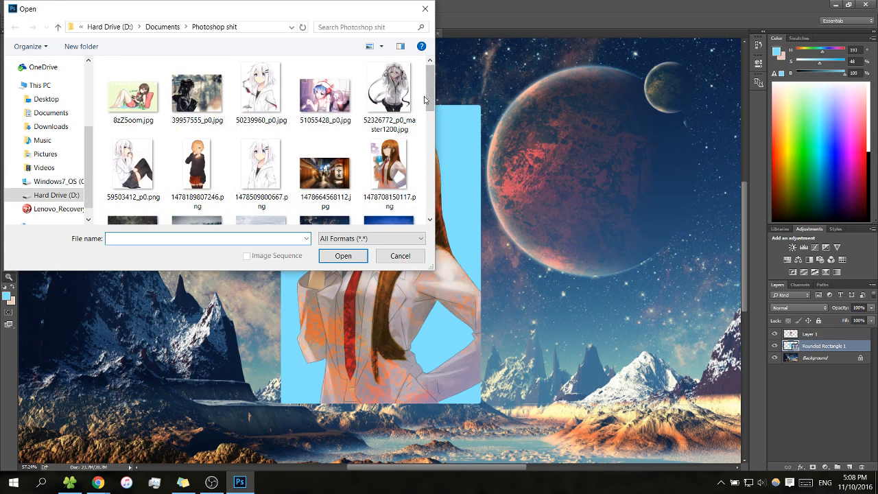
left_click_drag(428, 96, 428, 176)
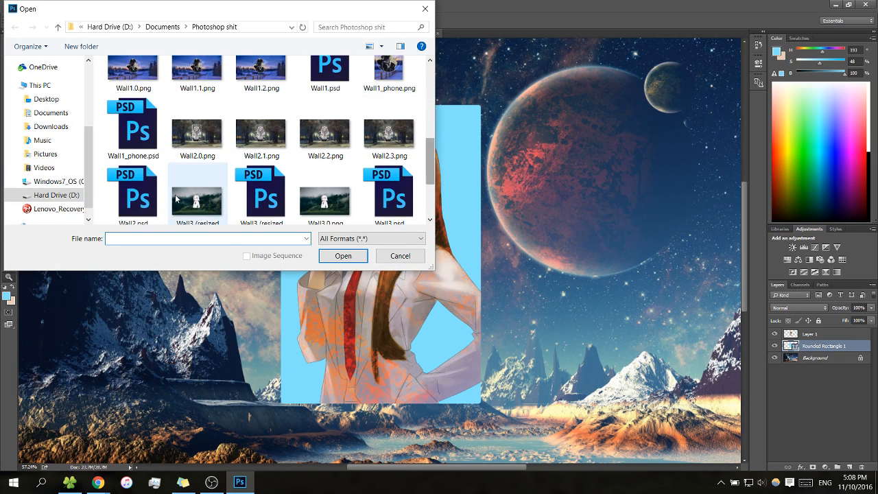
double_click(134, 194)
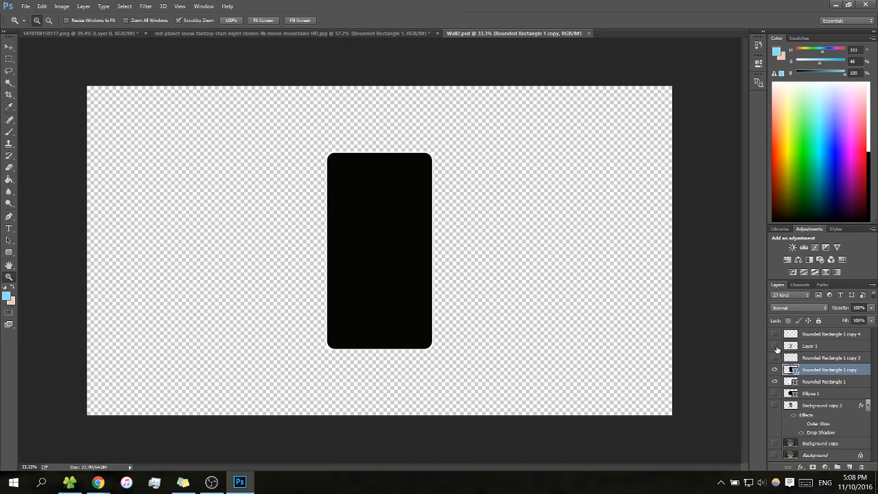
Toggle layer visibility in Wall2.psd to examine the character, framed background and blurred backdrop up close, and return to the space landscape document
left_click(775, 371)
left_click(774, 346)
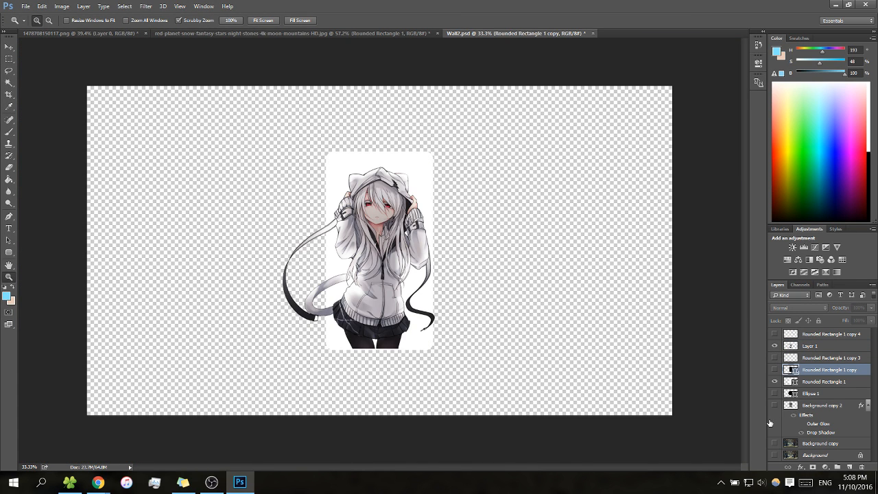
left_click(774, 406)
left_click(774, 444)
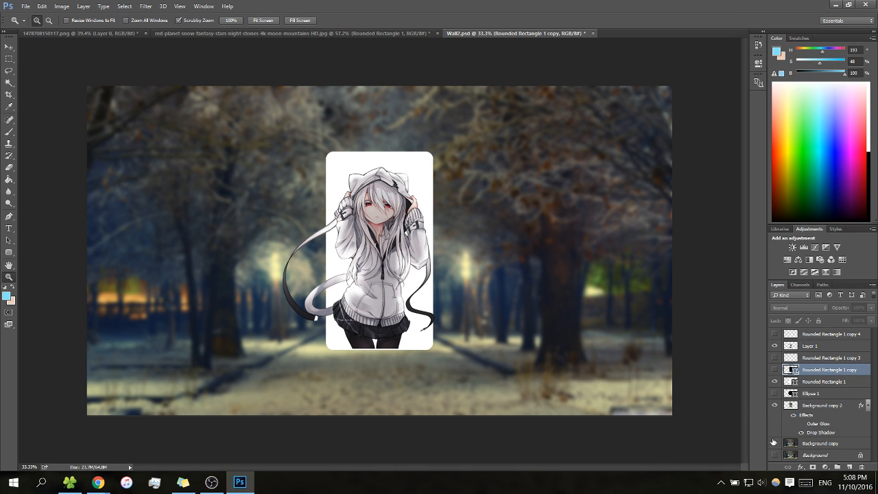
left_click(774, 381)
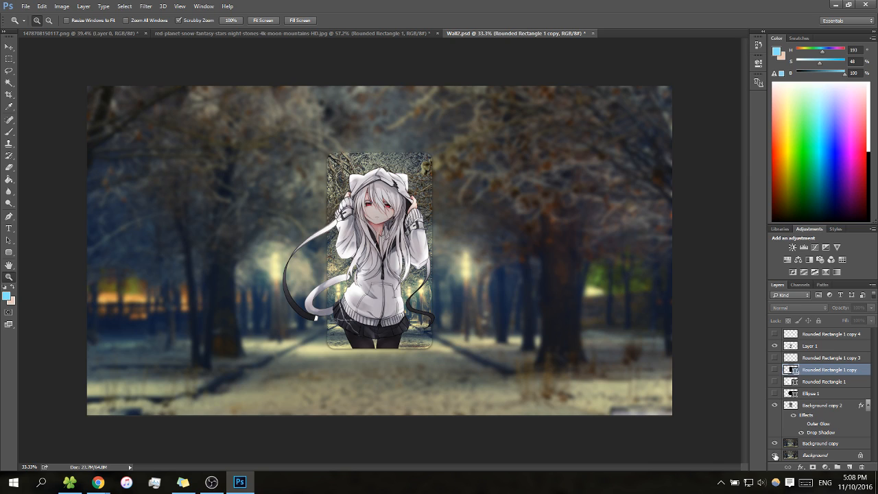
mouse_move(439, 227)
left_mouse_down()
mouse_move(500, 208)
mouse_move(451, 228)
left_mouse_up()
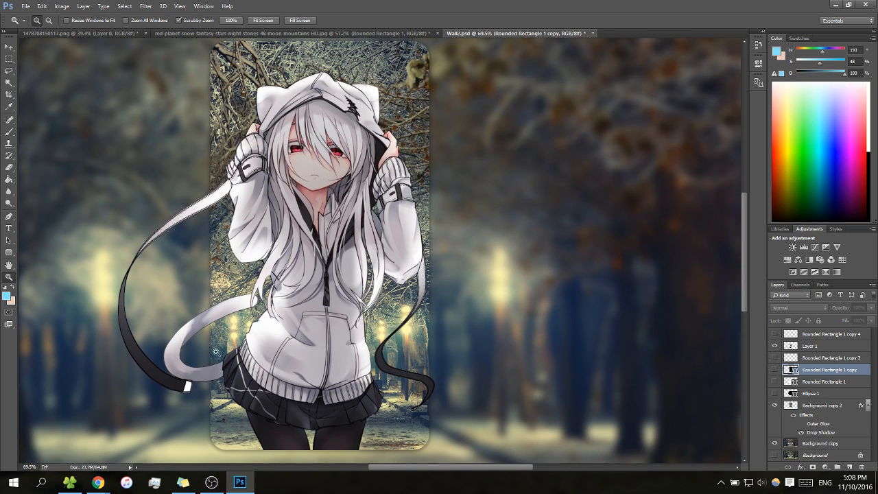
left_click_drag(490, 143, 488, 190)
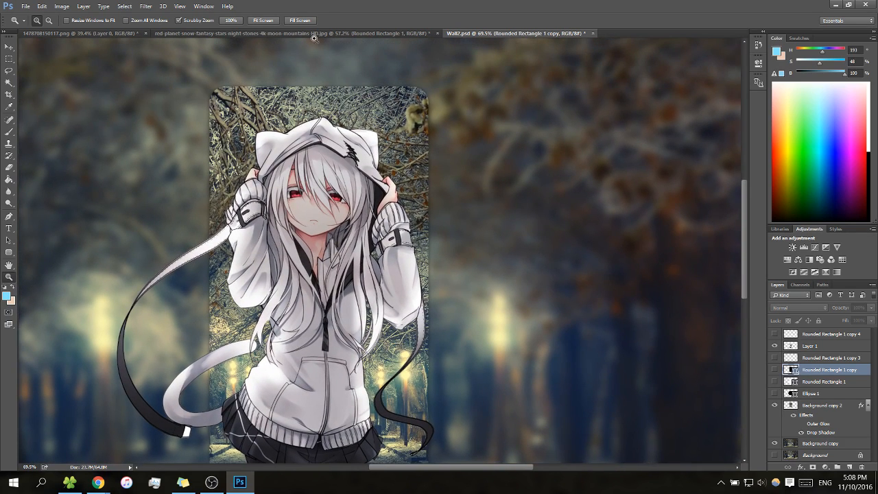
left_click(314, 32)
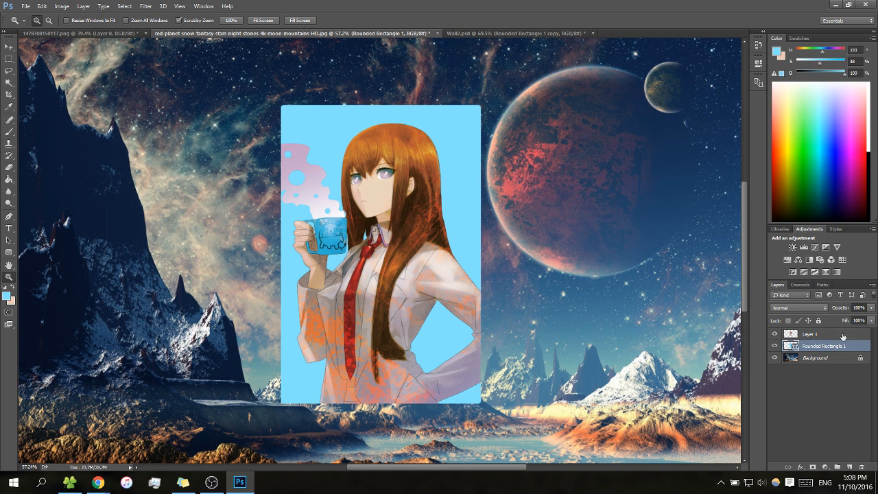
right_click(828, 351)
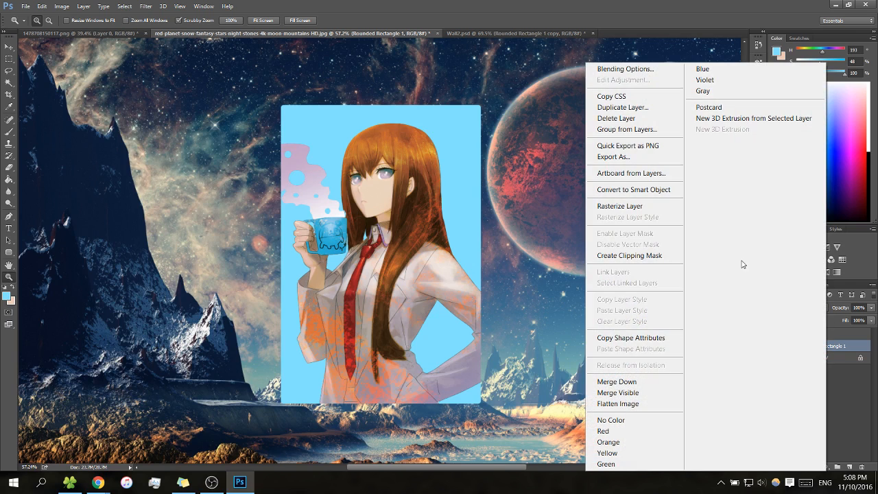
left_click(623, 107)
left_click(518, 152)
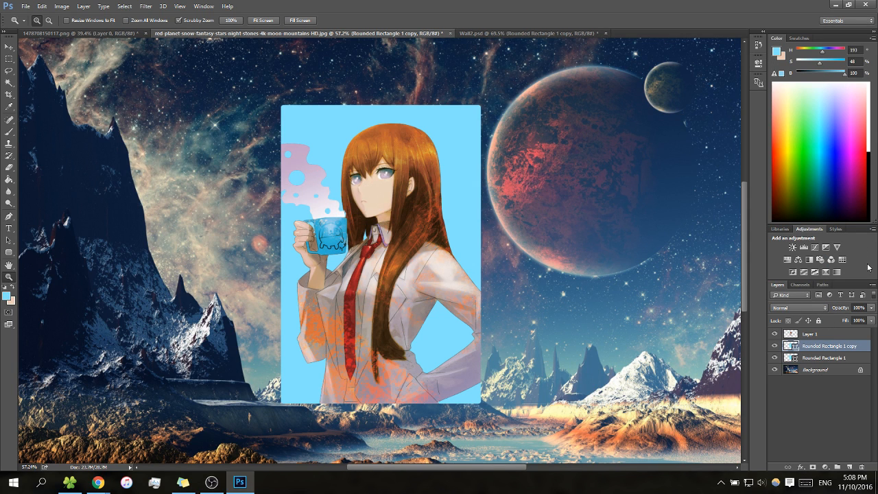
right_click(833, 347)
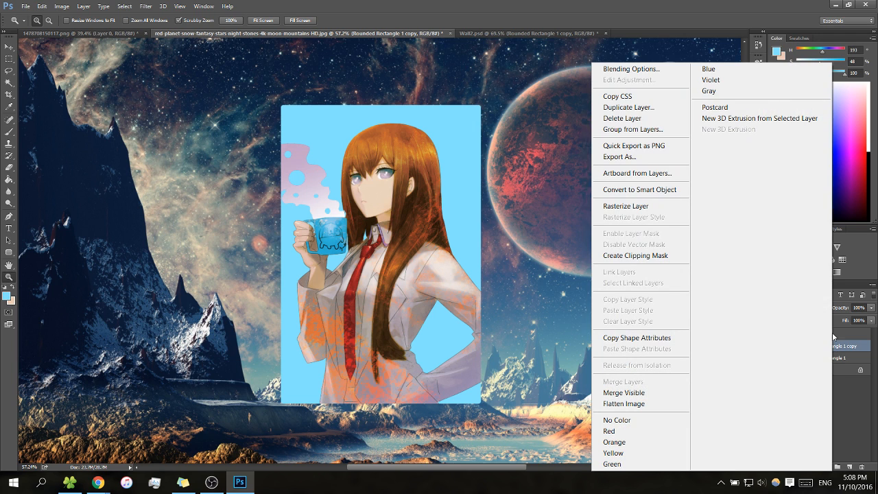
left_click(847, 410)
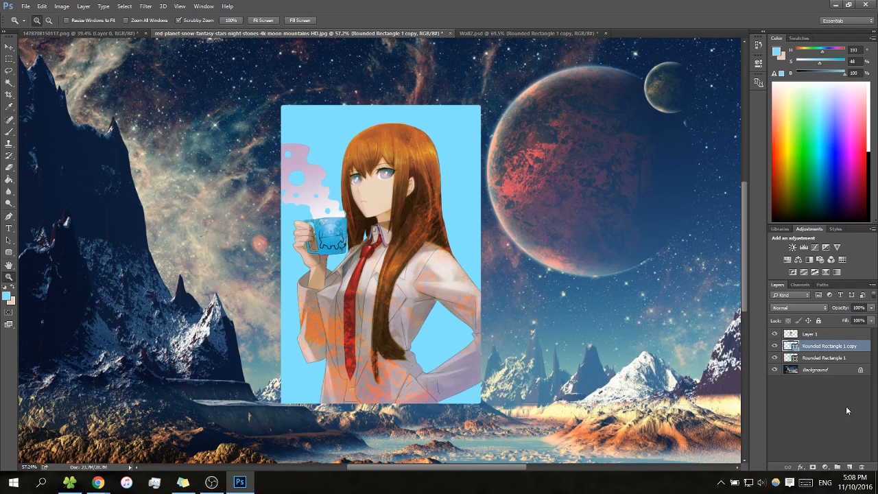
left_click(806, 358)
left_click(812, 347)
key("Delete")
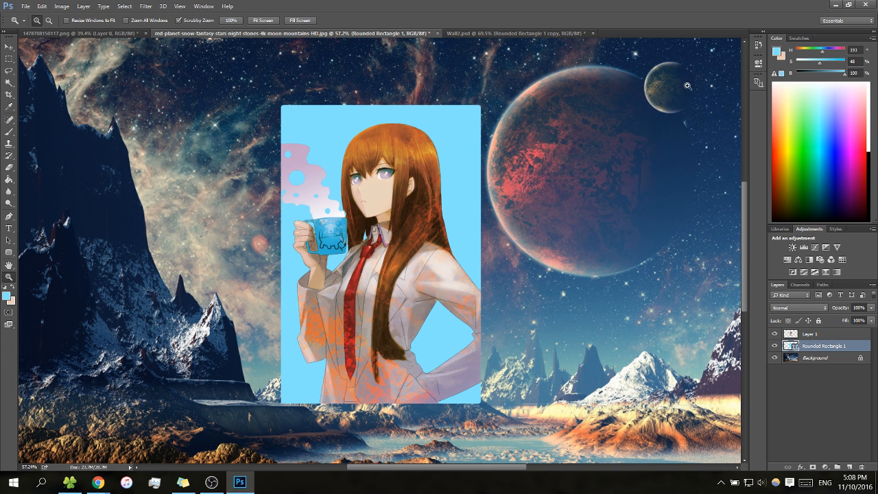
Try a 50 px corner radius on the light blue rounded rectangle and settle on 45 px for all four corners
key("v")
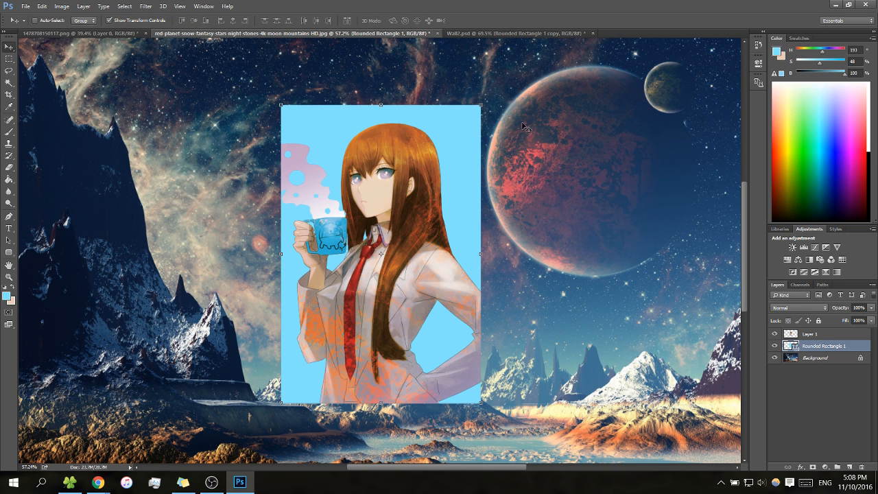
left_click(757, 63)
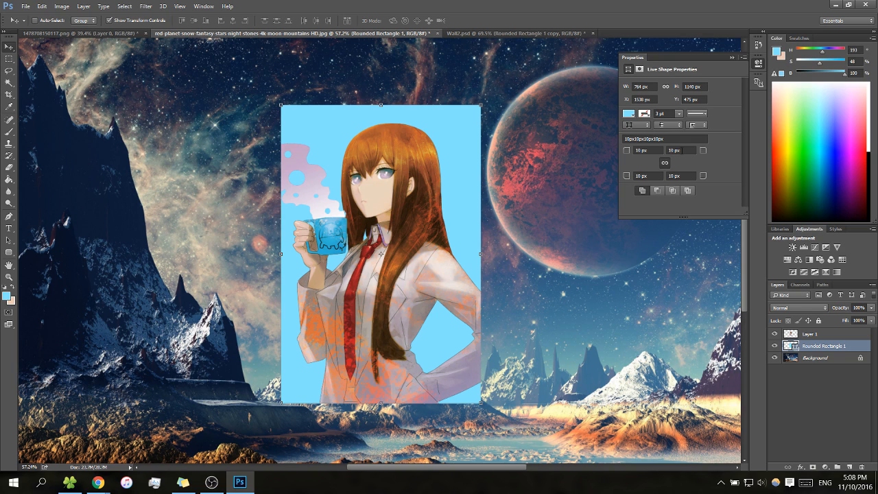
left_click_drag(682, 150, 610, 161)
type("50")
key("Return")
left_click(691, 148)
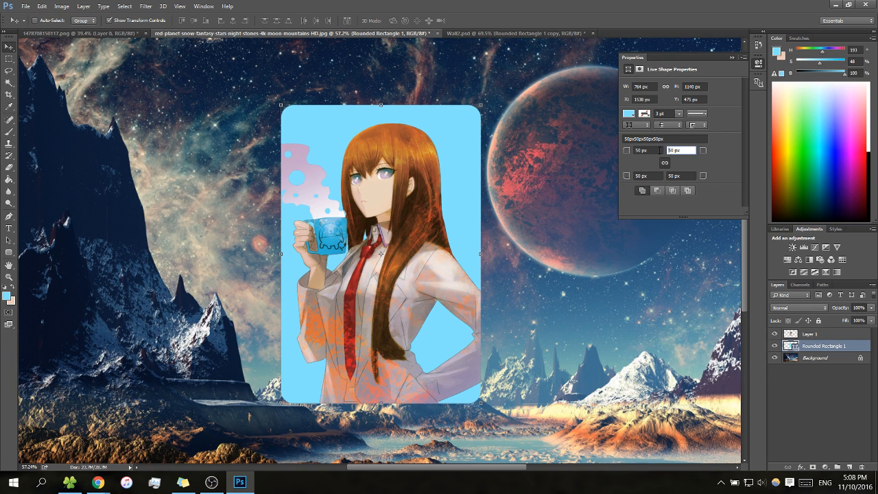
type("45")
key("Return")
left_click(834, 402)
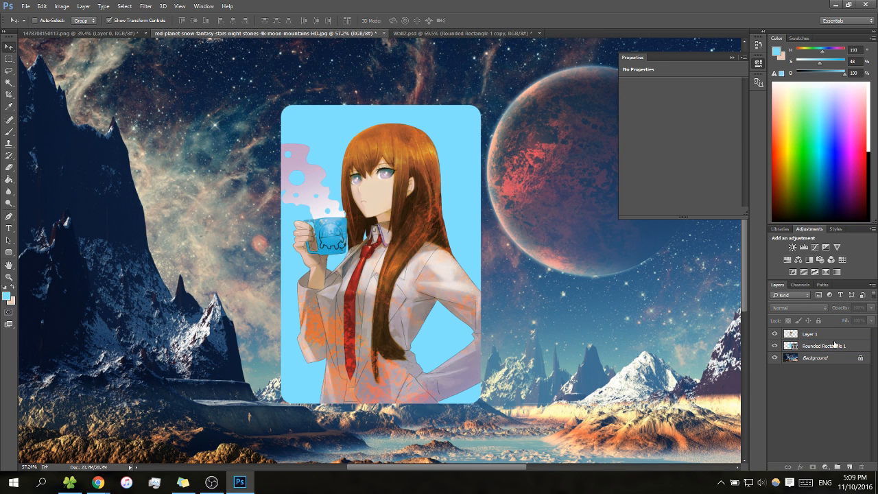
Duplicate the rounded rectangle layer and rasterize the original beneath the copy
left_click(834, 347)
right_click(834, 346)
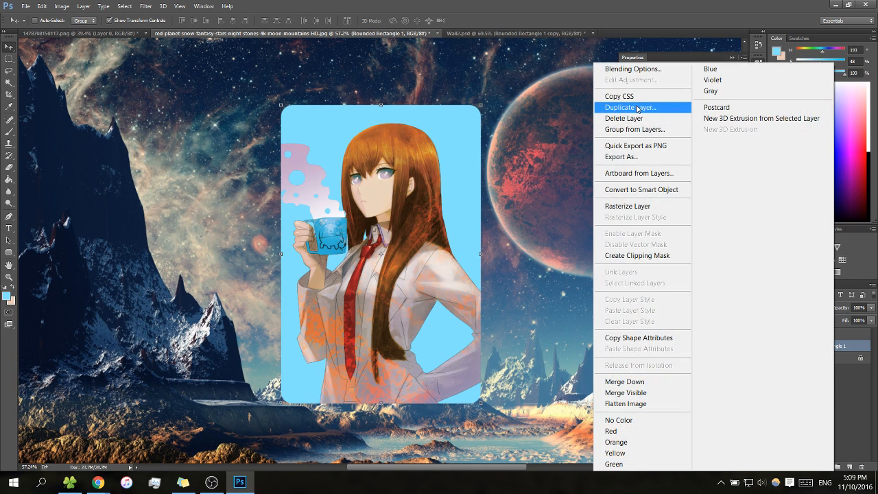
left_click(642, 108)
left_click(520, 150)
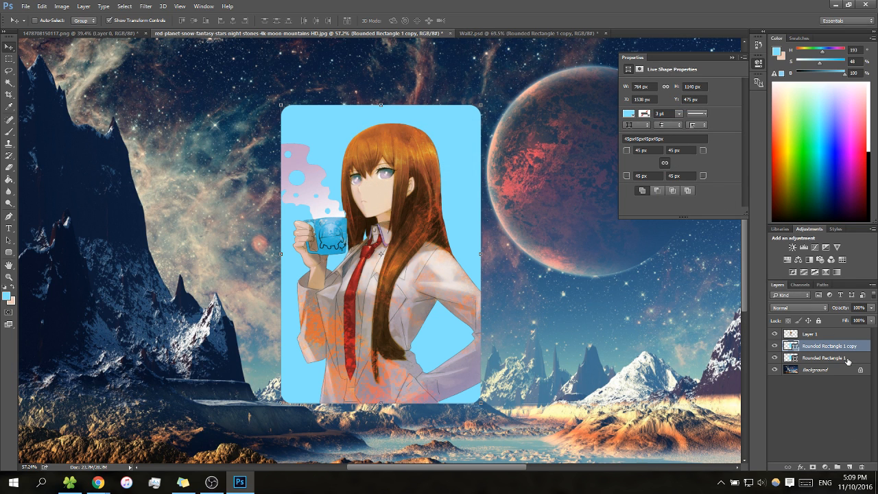
left_click(846, 359)
right_click(846, 358)
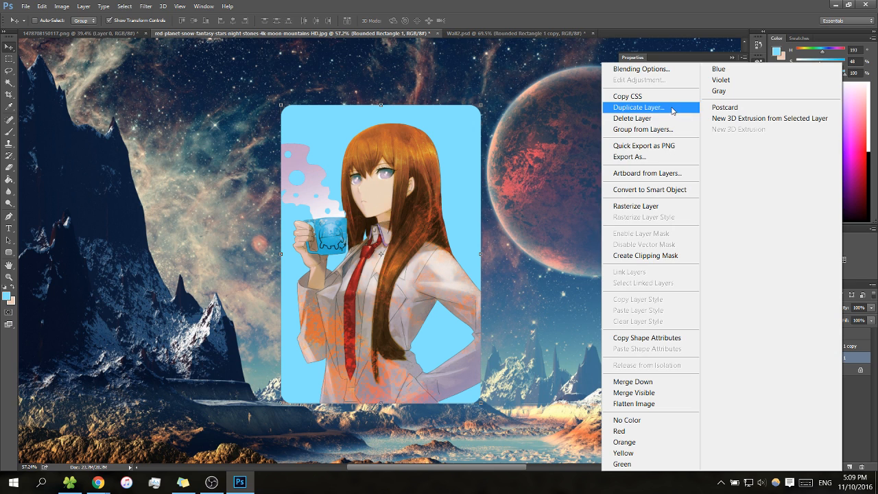
left_click(663, 206)
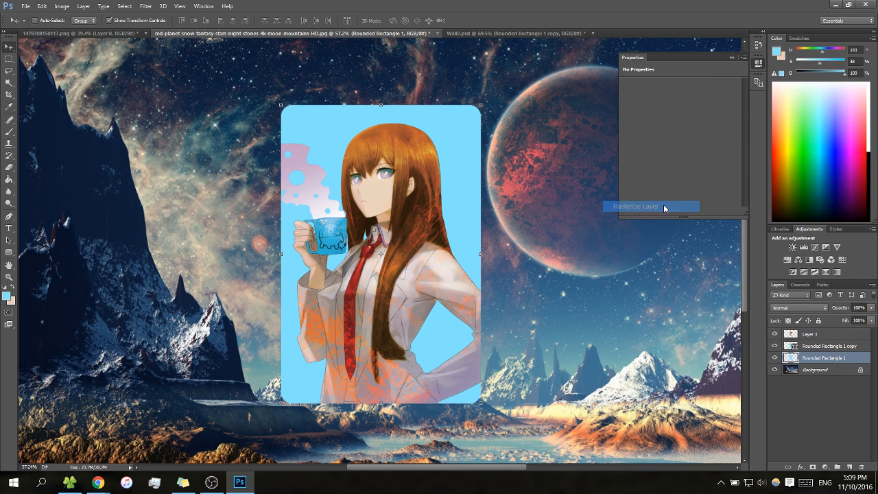
Select the rasterized rectangle's filled area with the Magic Wand and collapse the shape properties
key("m")
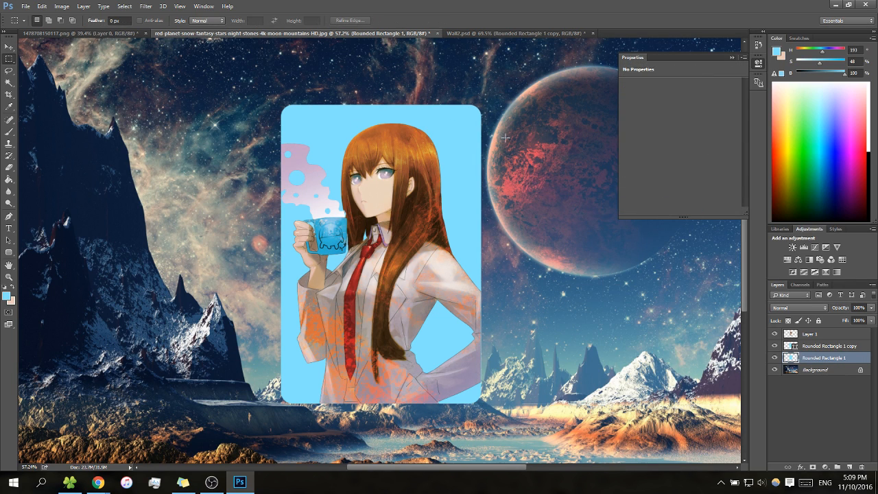
left_click(802, 347)
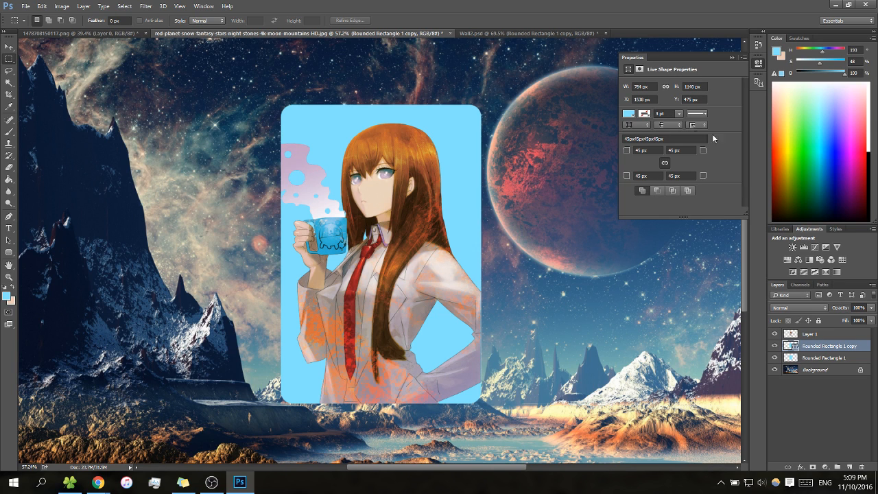
left_click(830, 358)
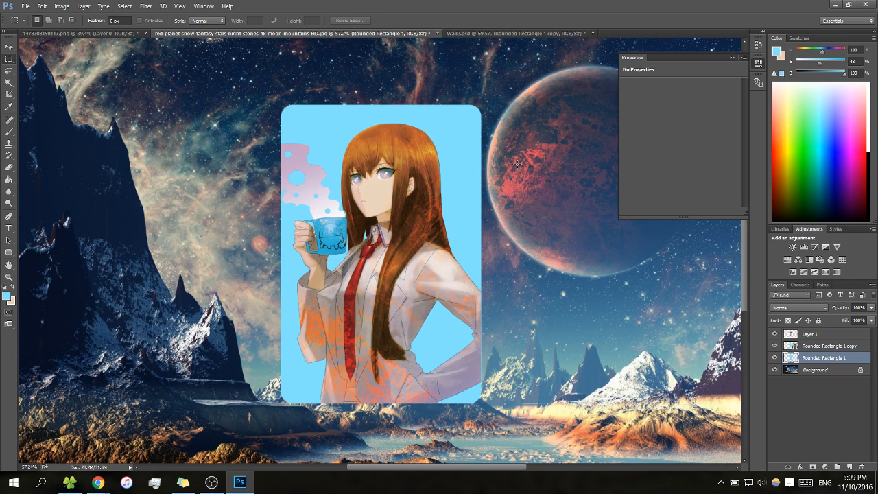
key("w")
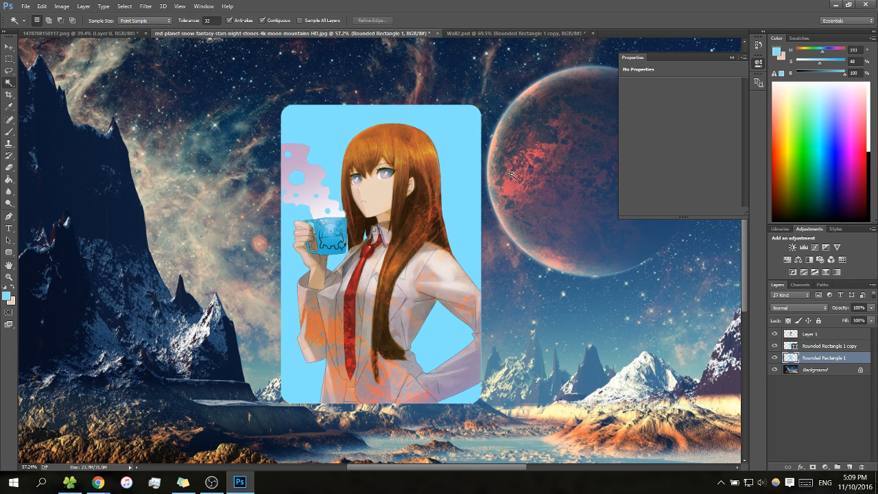
left_click(467, 169)
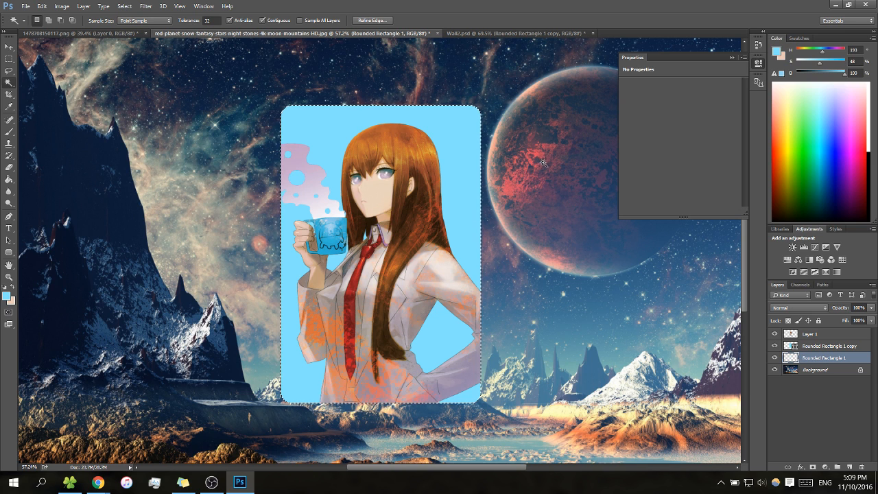
left_click(819, 432)
left_click(731, 57)
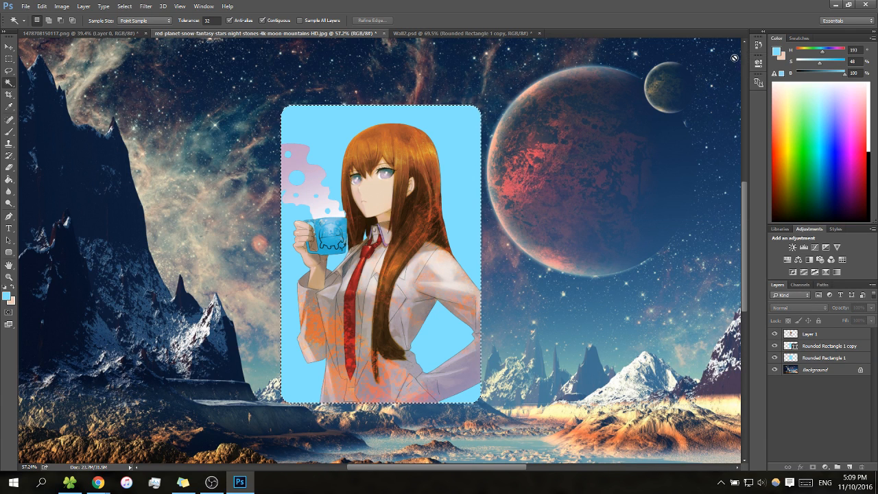
Duplicate the Background layer twice, keeping the default names Background copy and Background copy 2
right_click(836, 372)
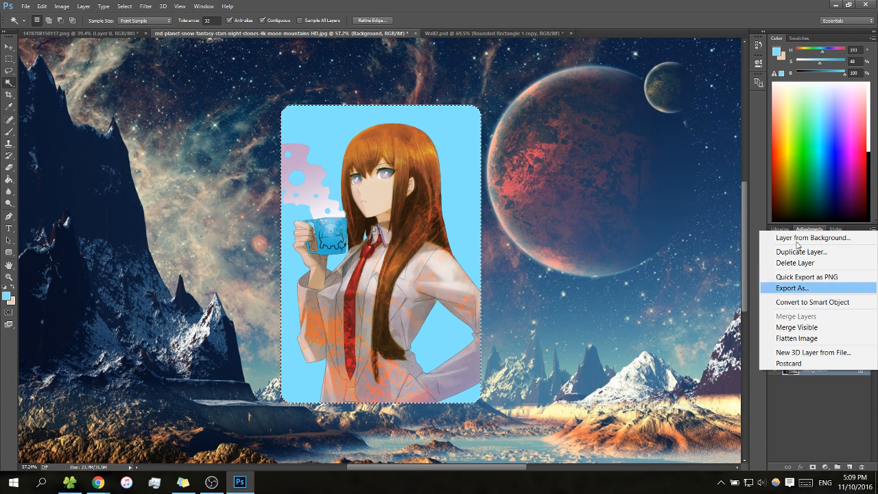
left_click(809, 258)
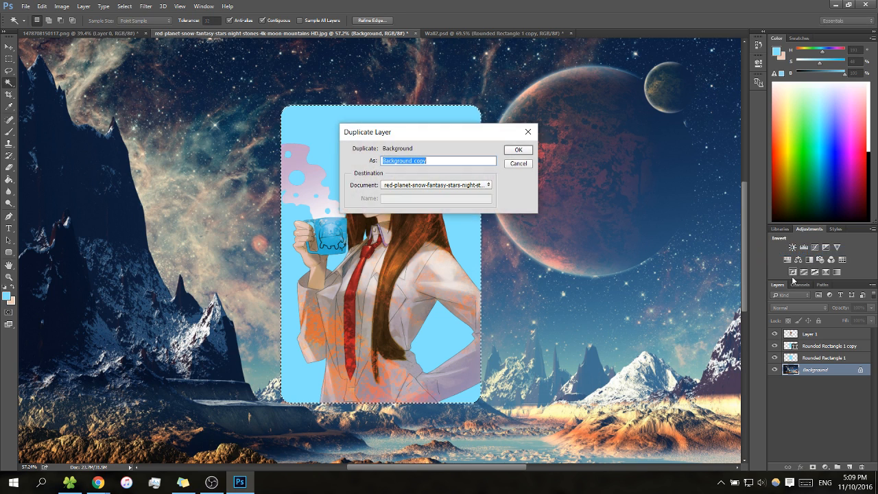
key("Return")
right_click(822, 374)
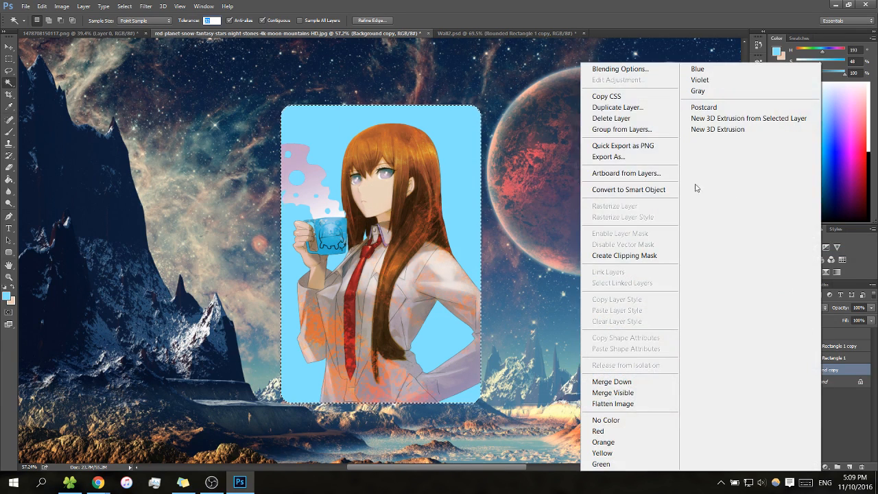
left_click(638, 112)
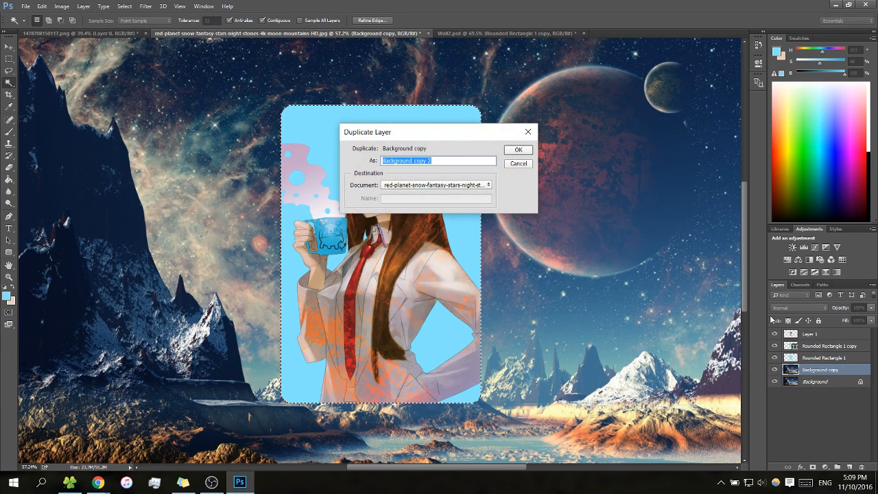
key("Return")
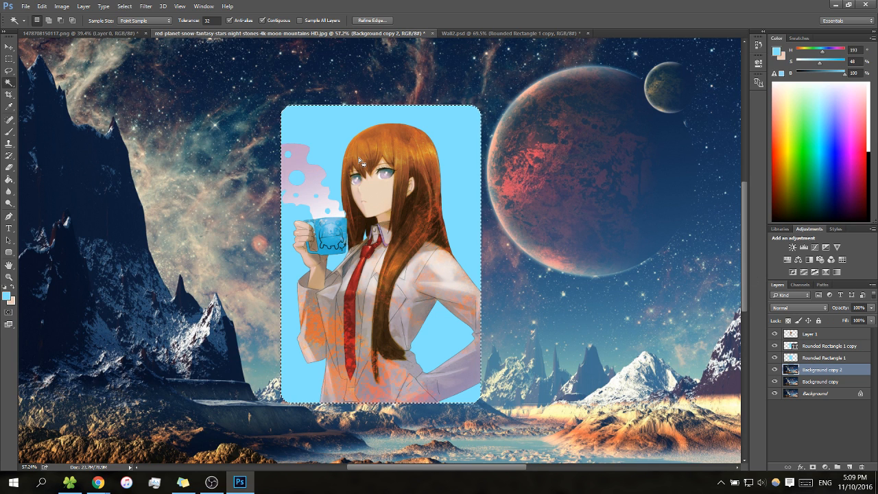
Invert the selection and delete everything outside the rounded rectangle from Background copy 2
right_click(427, 162)
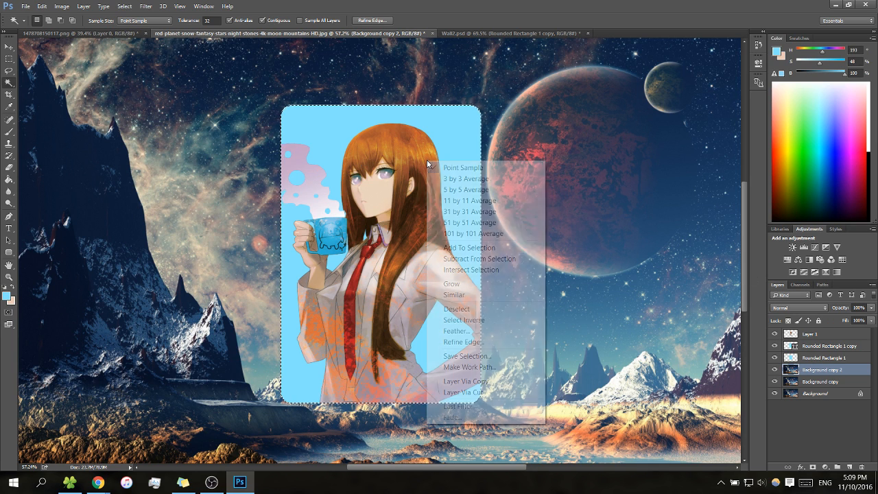
left_click(491, 320)
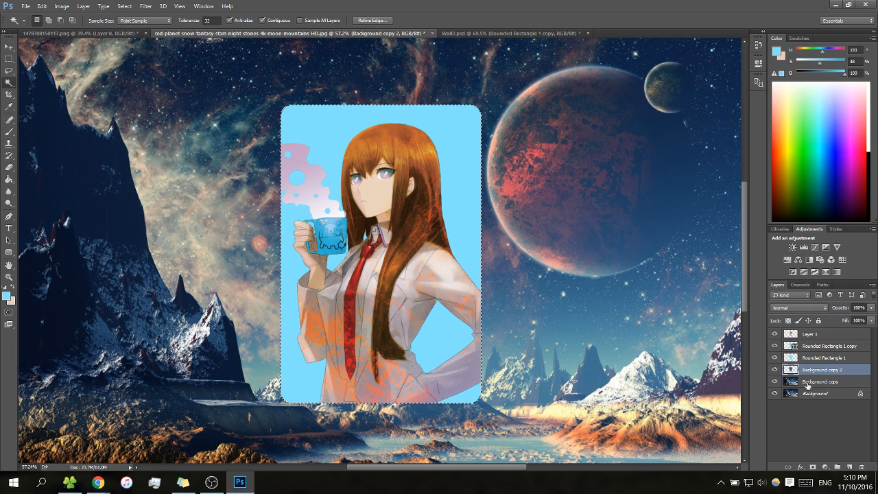
Hide every layer except Background copy 2 and clear the selection
left_click(773, 380)
left_click(781, 398)
left_click(774, 394)
left_click(774, 346)
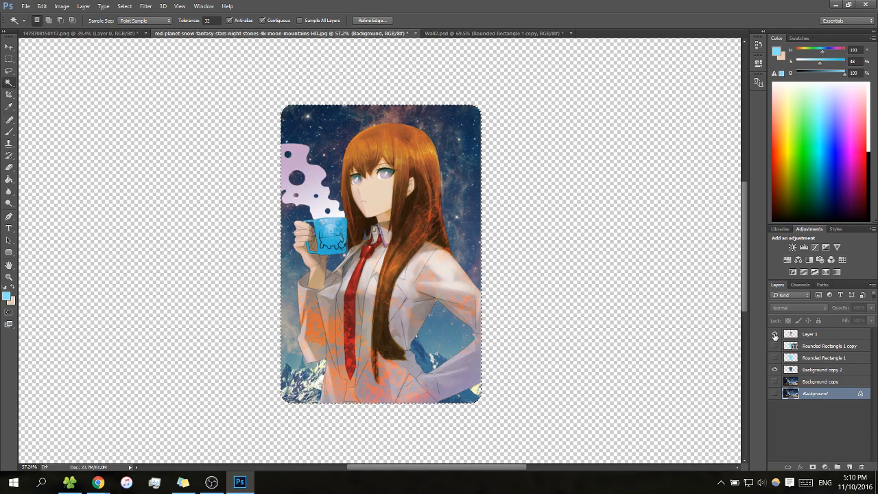
key("z")
left_click_drag(651, 293, 626, 310)
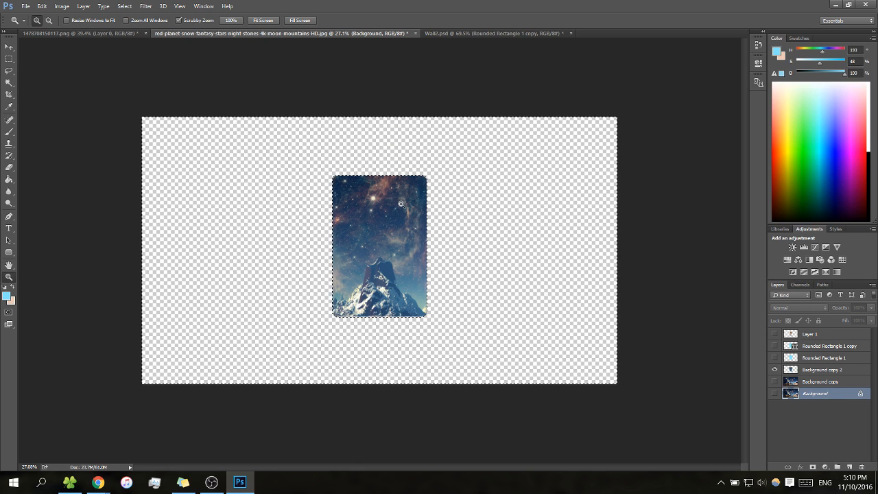
key("m")
key("ctrl+d")
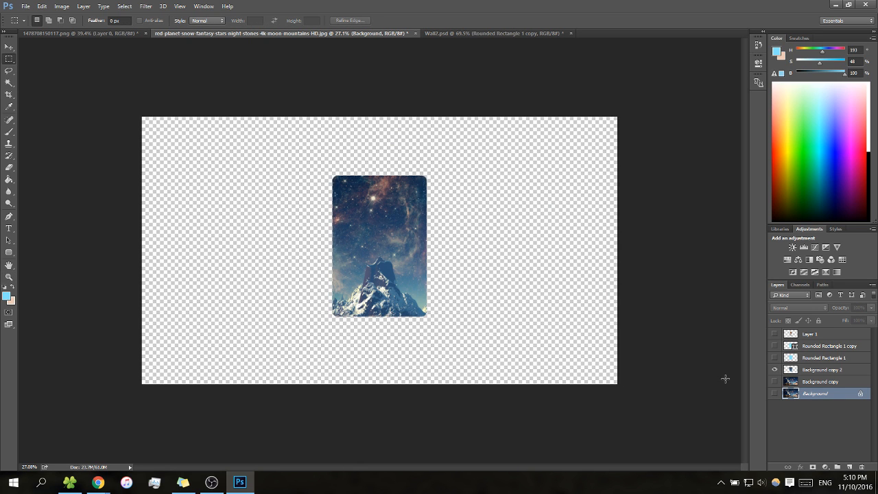
Show only the Background copy layer and apply a Gaussian Blur with a 12-pixel radius to it
left_click(774, 382)
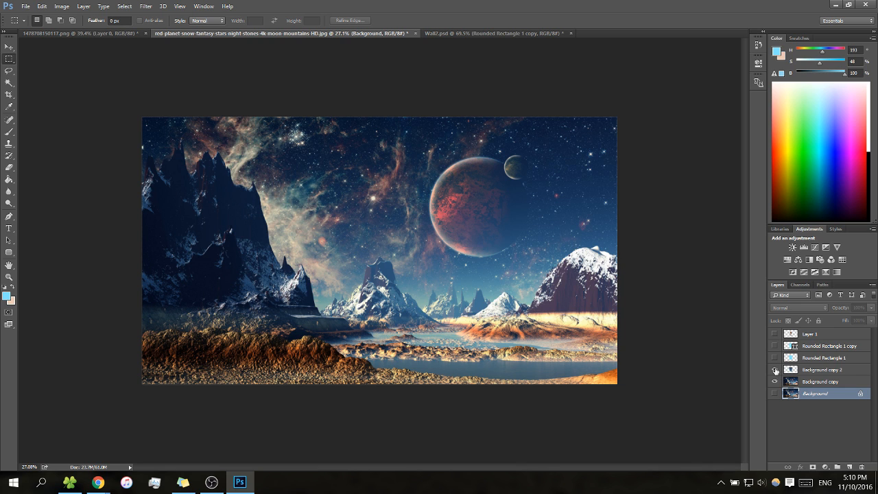
left_click(145, 6)
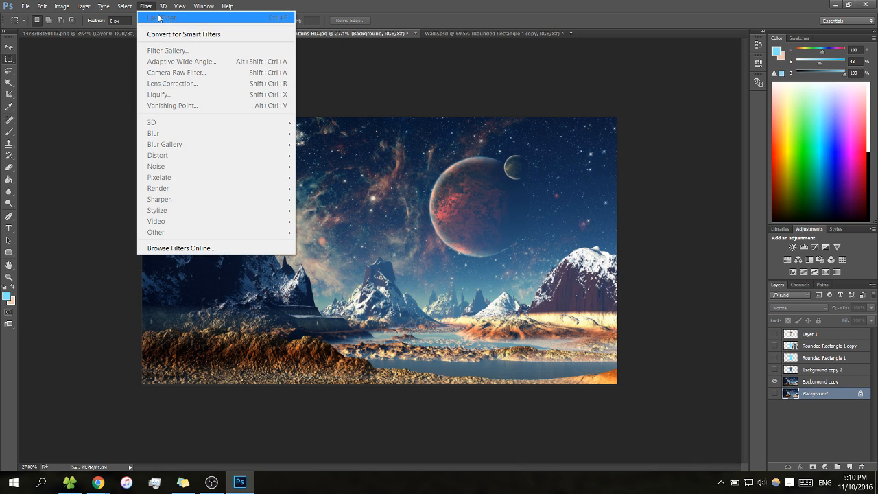
left_click(145, 9)
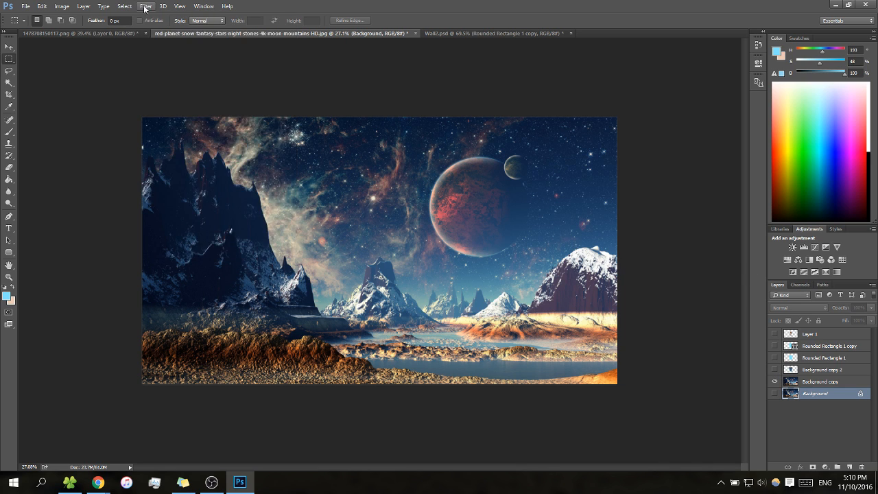
left_click(811, 383)
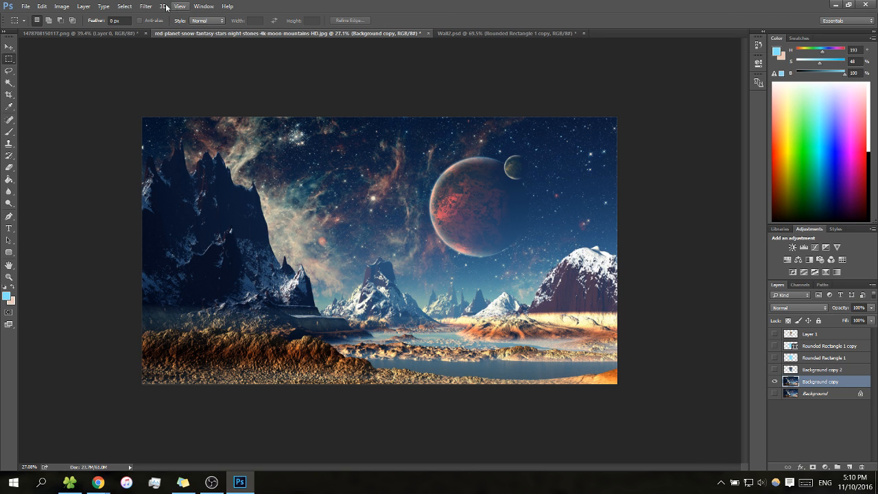
left_click(140, 7)
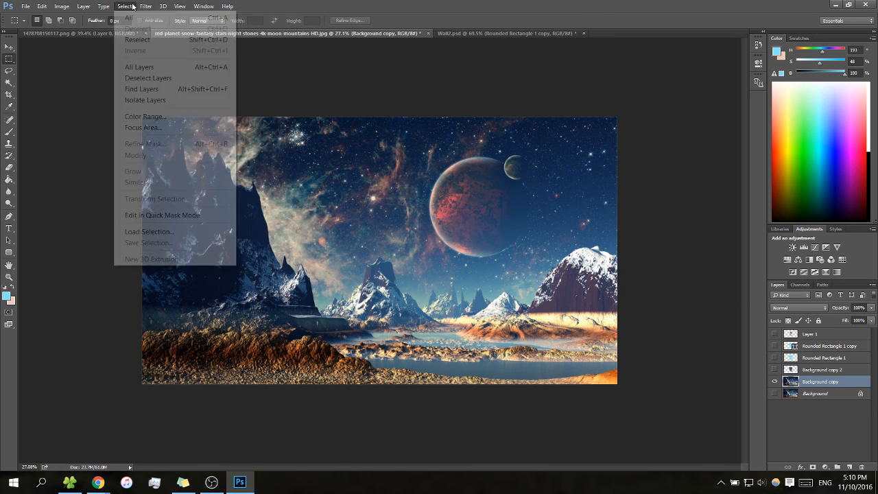
mouse_move(241, 135)
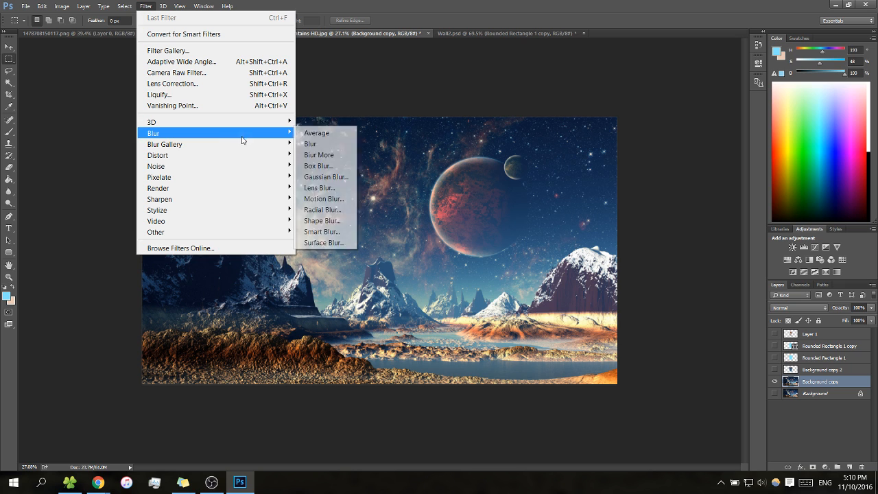
left_click(339, 180)
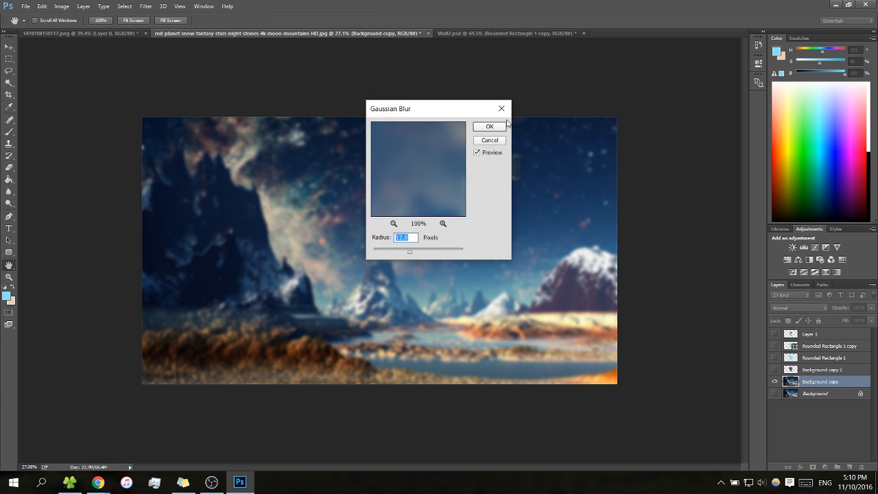
left_click(505, 126)
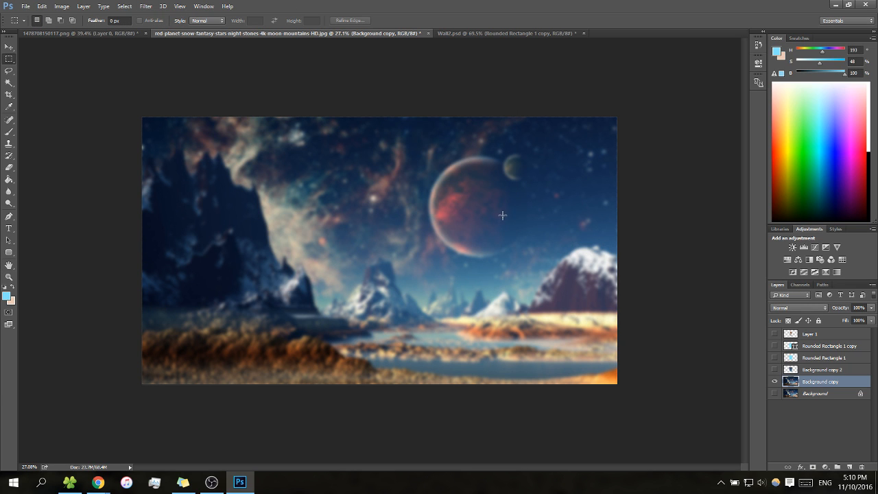
Show Background copy 2 and the character's Layer 1 again above the blurred landscape
key("z")
left_click(531, 288)
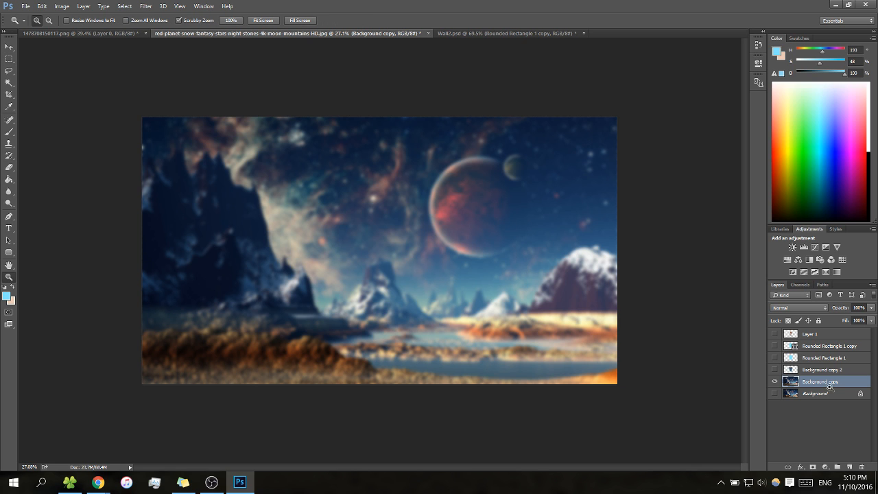
left_click(775, 370)
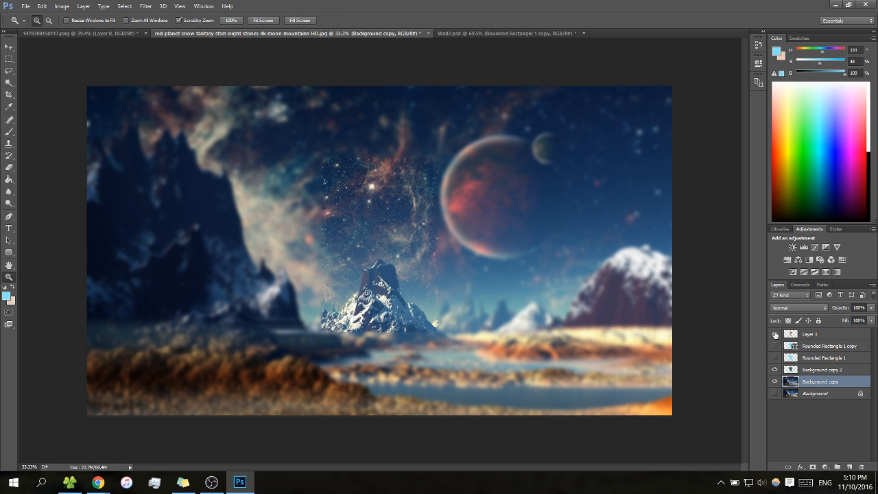
left_click(775, 334)
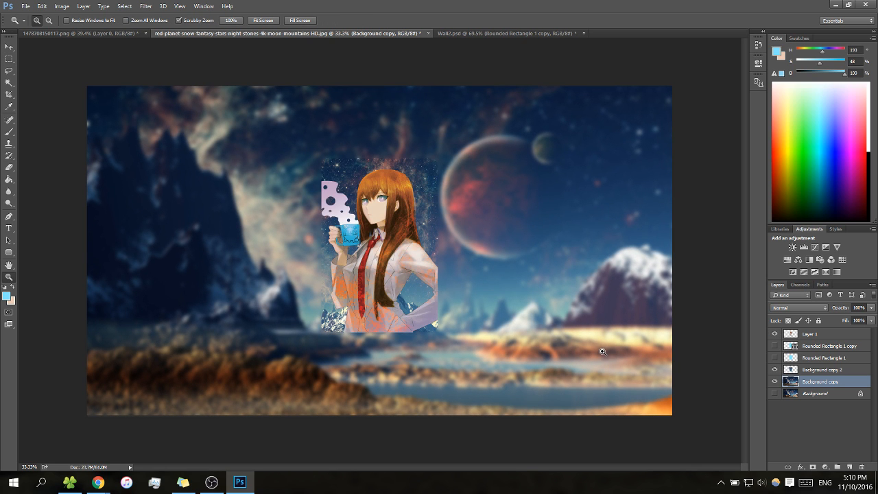
left_click_drag(469, 245, 496, 250)
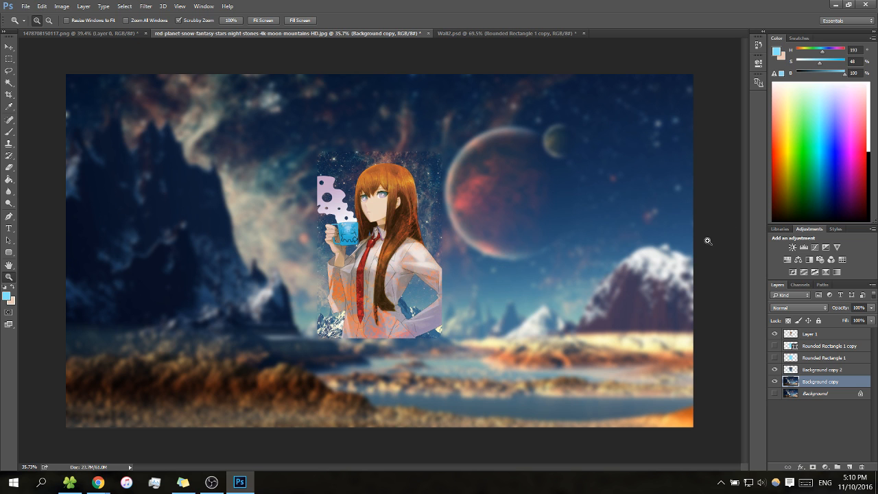
Add a drop shadow to Background copy 2 with its angle set to 90°
right_click(825, 370)
left_click(607, 67)
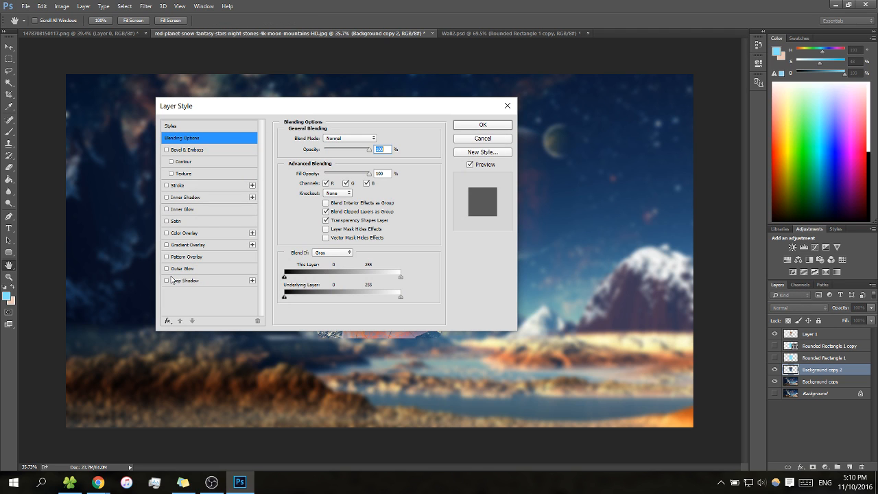
left_click(167, 281)
left_click(184, 281)
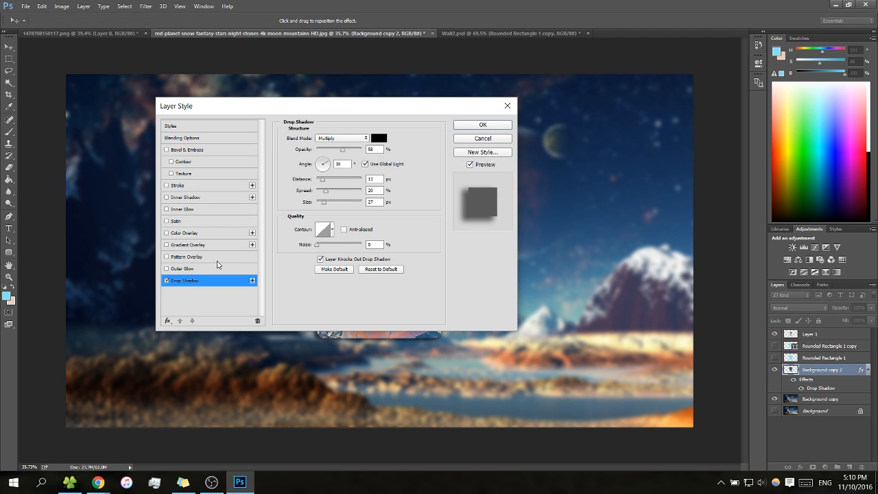
left_click_drag(327, 166, 320, 161)
double_click(348, 164)
type("90")
key("Return")
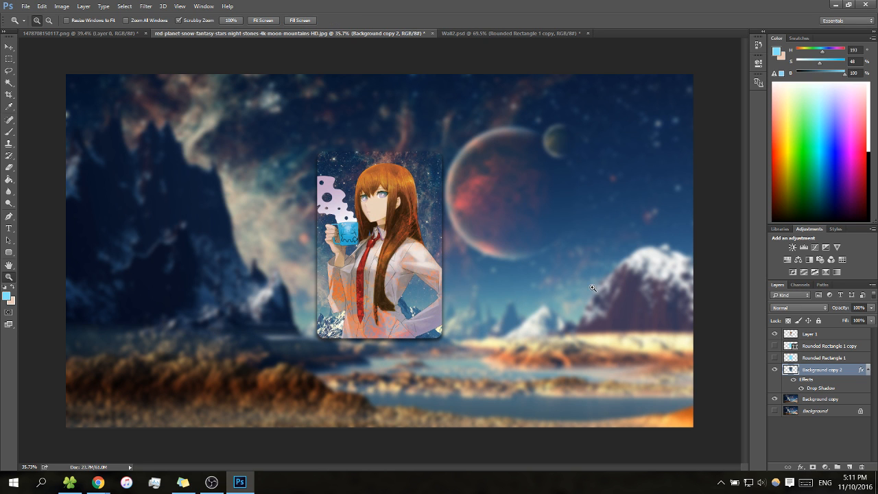
left_click_drag(480, 198, 478, 200)
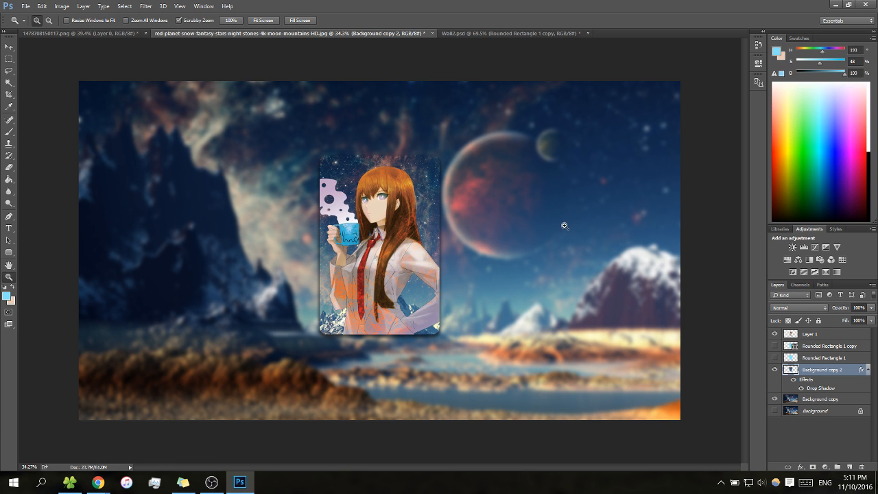
scroll(570, 239, "down", 2)
scroll(571, 240, "up", 3)
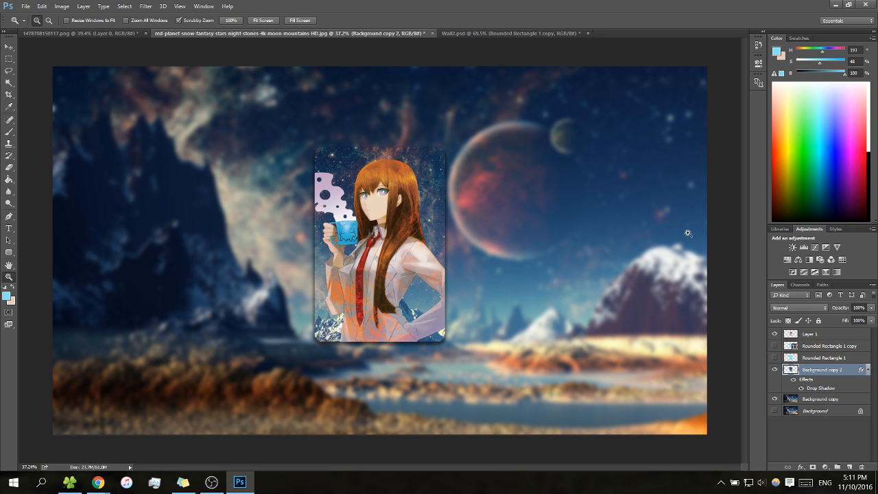
left_click(849, 467)
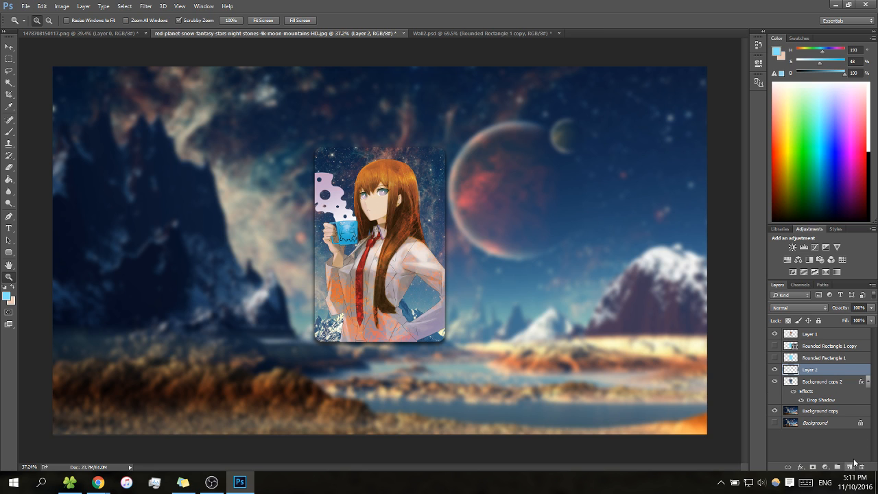
key("ctrl+z")
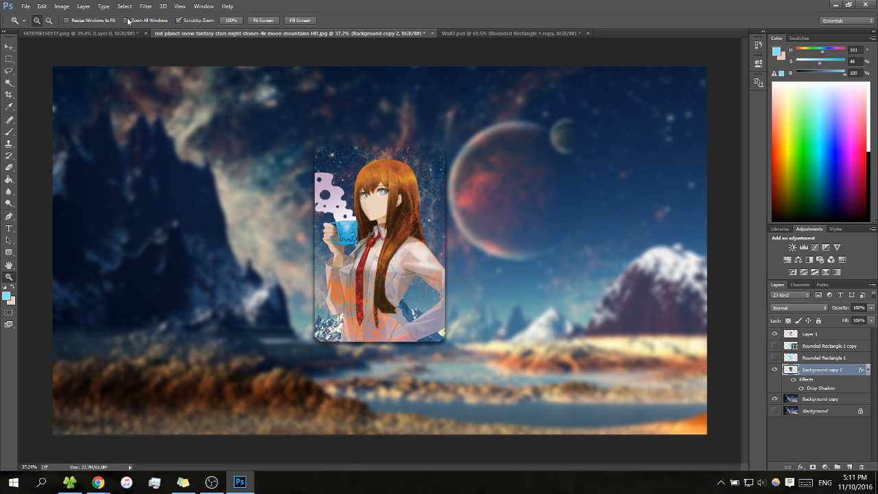
Create a new 1556 × 2180 pixel RGB document at 72 pixels/inch with a white background
left_click(28, 7)
left_click(33, 16)
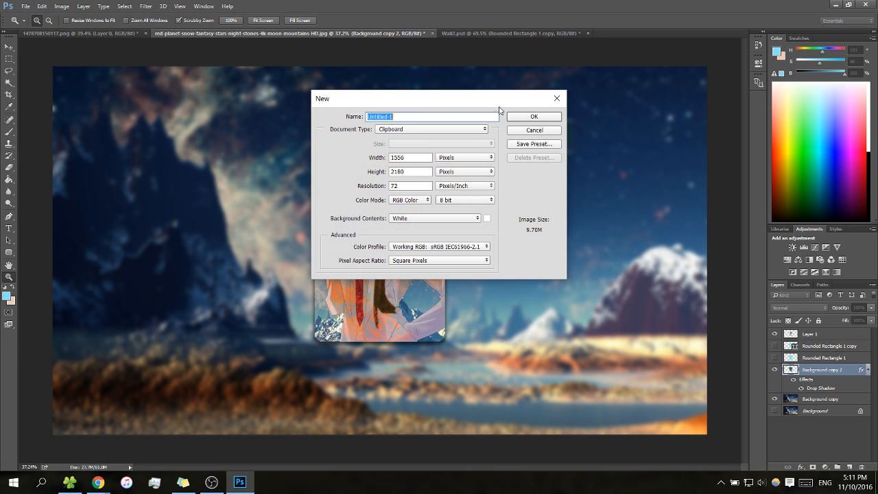
left_click(538, 118)
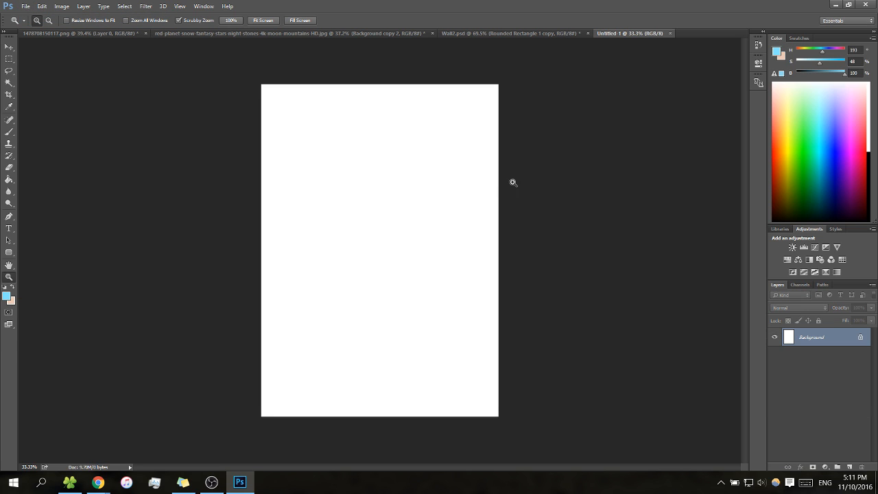
Draw a light-blue rounded rectangle about 563 × 855 px with 10 px corners in the upper half of the canvas
left_click_drag(440, 207, 454, 206)
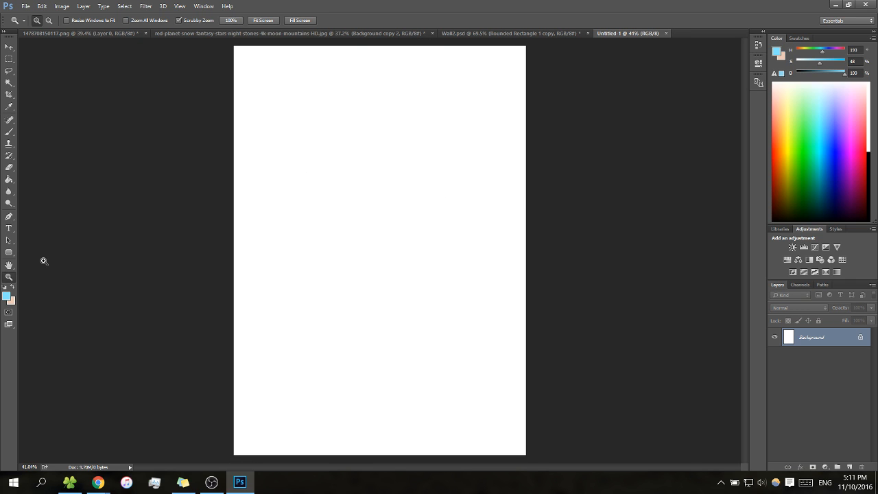
left_click(11, 256)
left_click_drag(325, 121, 430, 280)
Duplicate the rounded rectangle layer, keeping the default name Rounded Rectangle 1 copy
key("z")
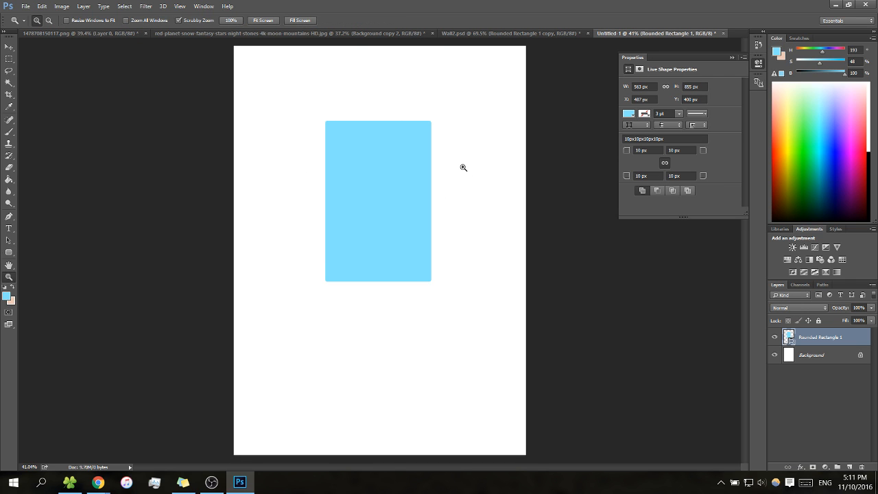
left_click_drag(462, 167, 478, 182)
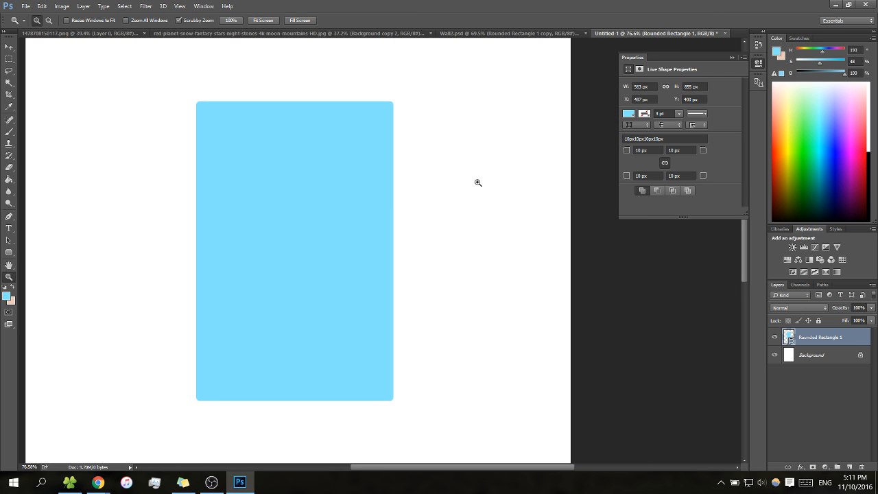
right_click(854, 343)
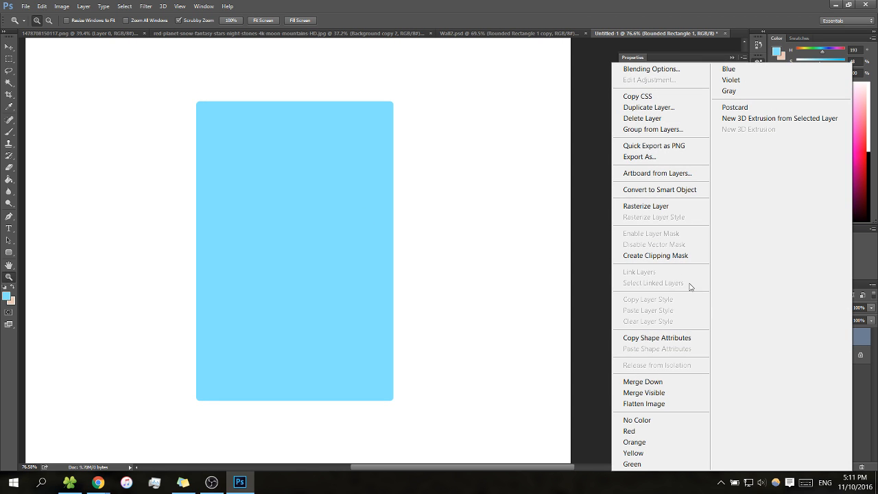
left_click(668, 108)
left_click(518, 150)
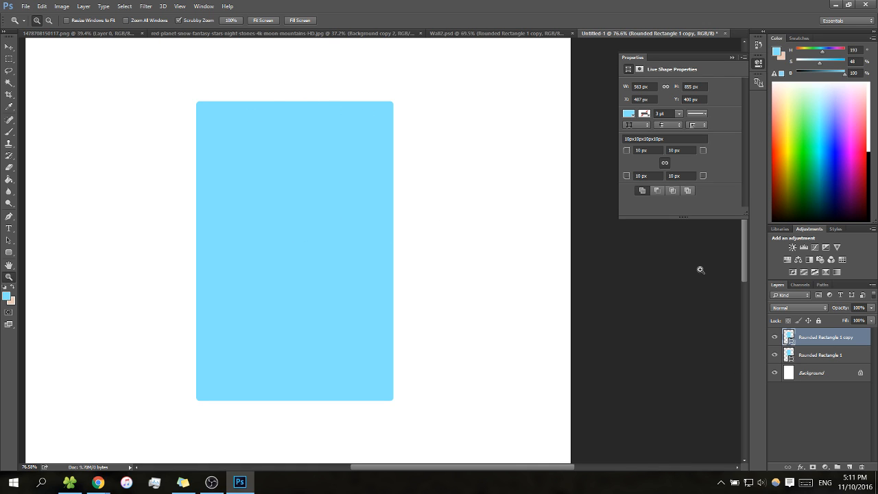
Change the fill colour of Rounded Rectangle 1 copy to black
key("g")
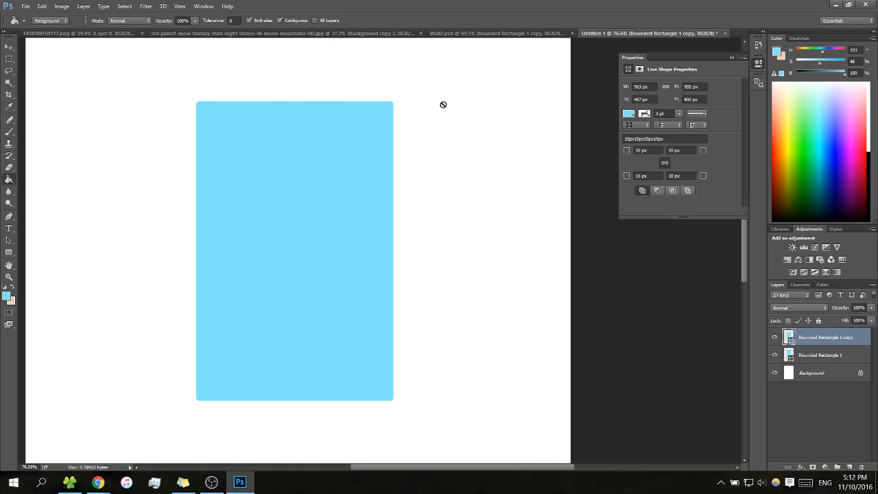
left_click(630, 114)
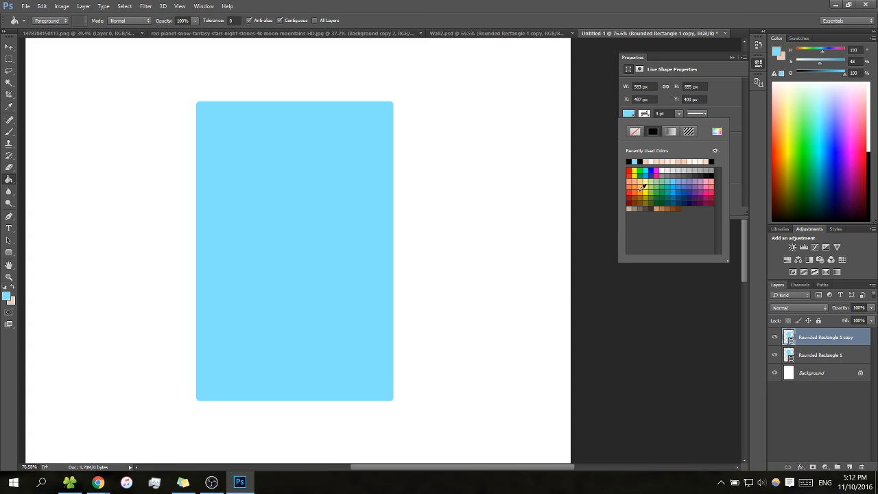
left_click(642, 161)
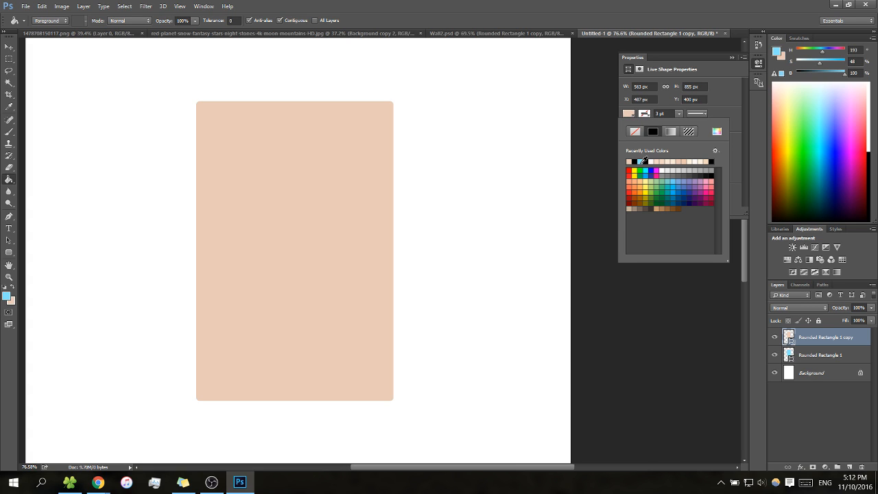
left_click(637, 161)
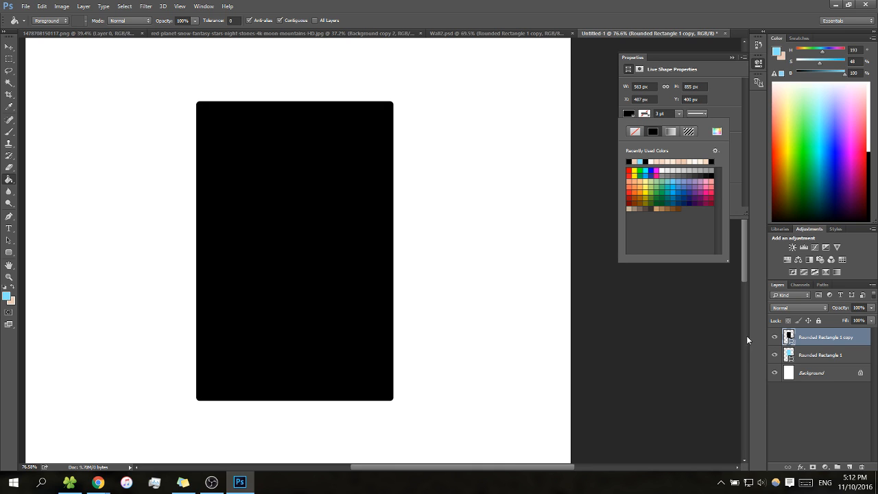
Change the fill colour of Rounded Rectangle 1 to the recently used off-white
left_click(807, 357)
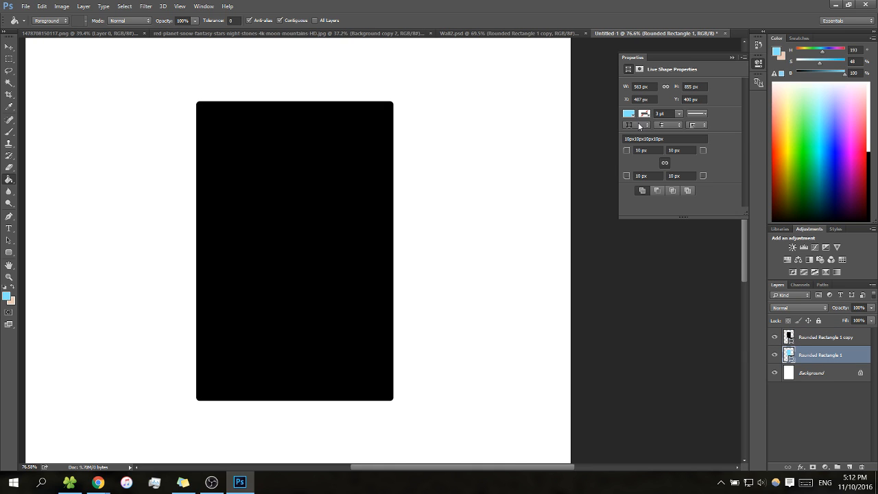
left_click(629, 114)
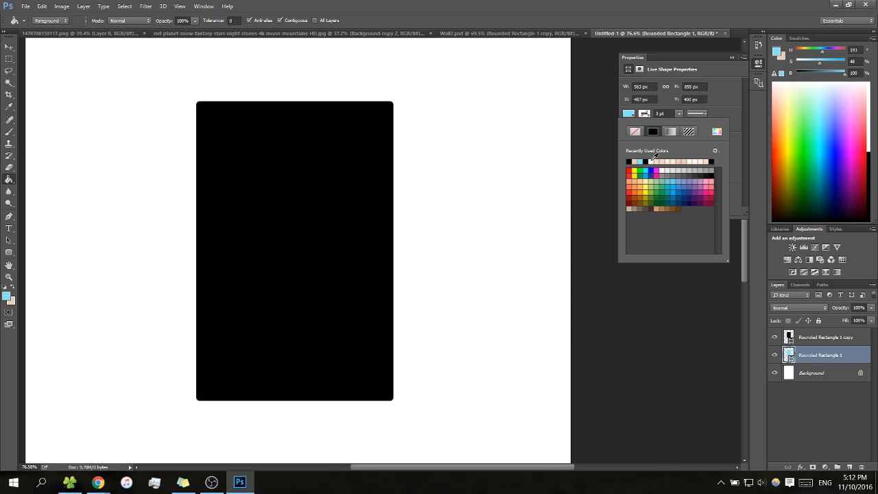
left_click(651, 161)
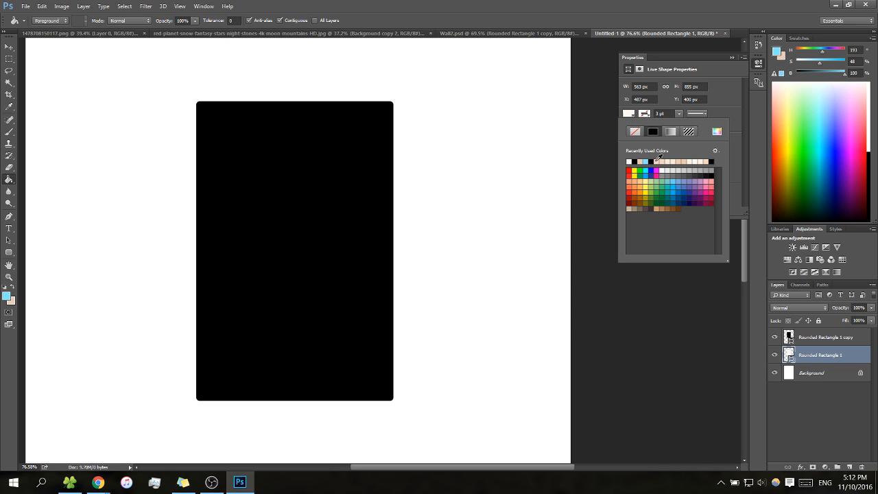
Convert the Background into a regular layer with the default name Layer 0 and fill it with the peach colour
right_click(825, 371)
left_click(796, 241)
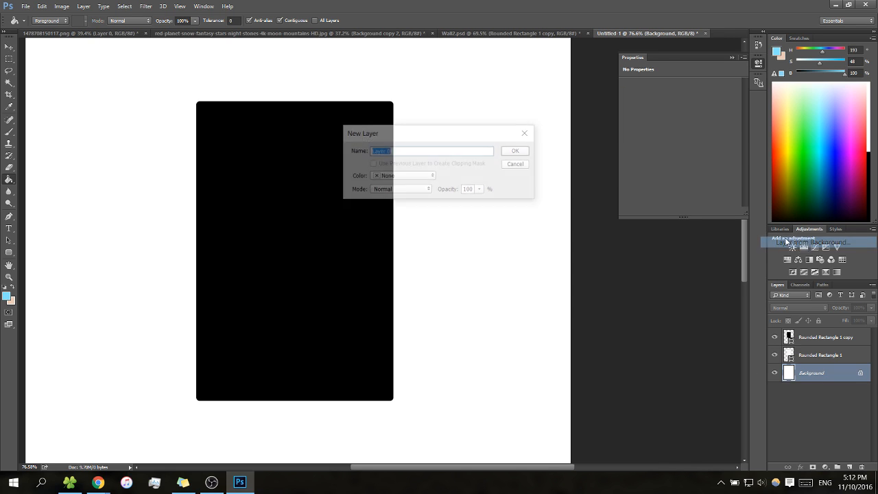
left_click(517, 151)
key("x")
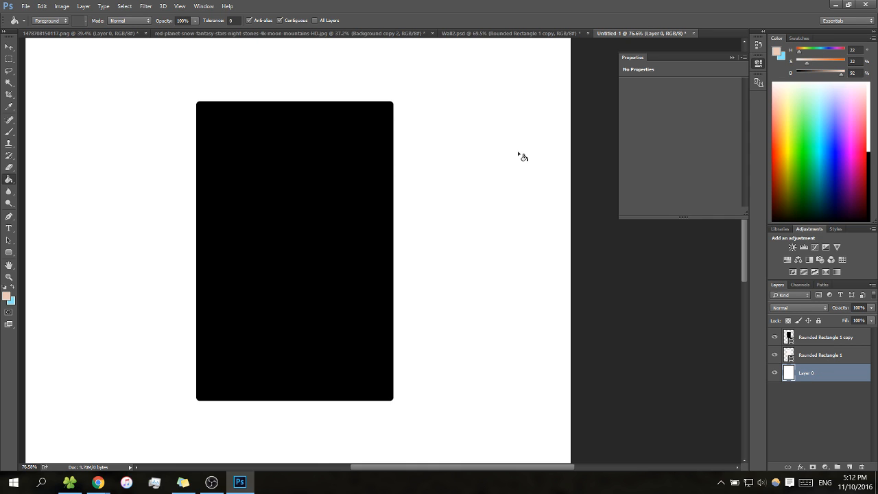
left_click(491, 240)
Make the Rounded Rectangle 1 copy layer active for resizing
left_click(813, 357)
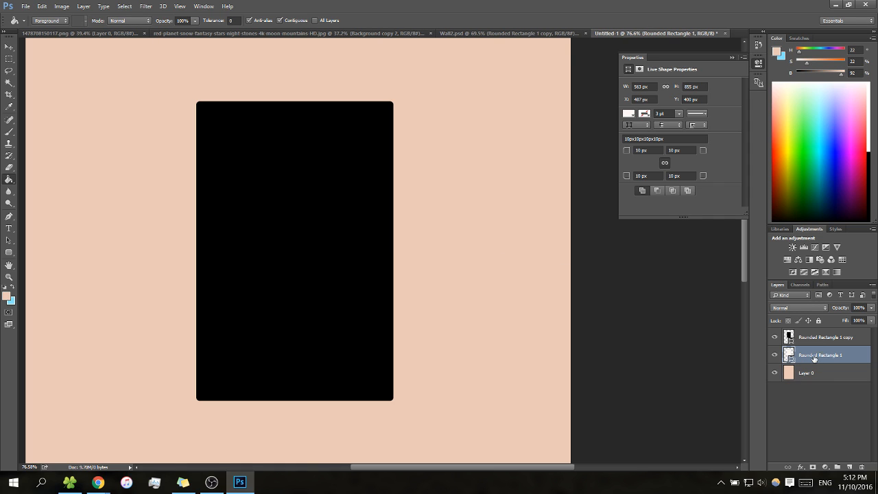
left_click(816, 335)
left_click(814, 354)
left_click(802, 341)
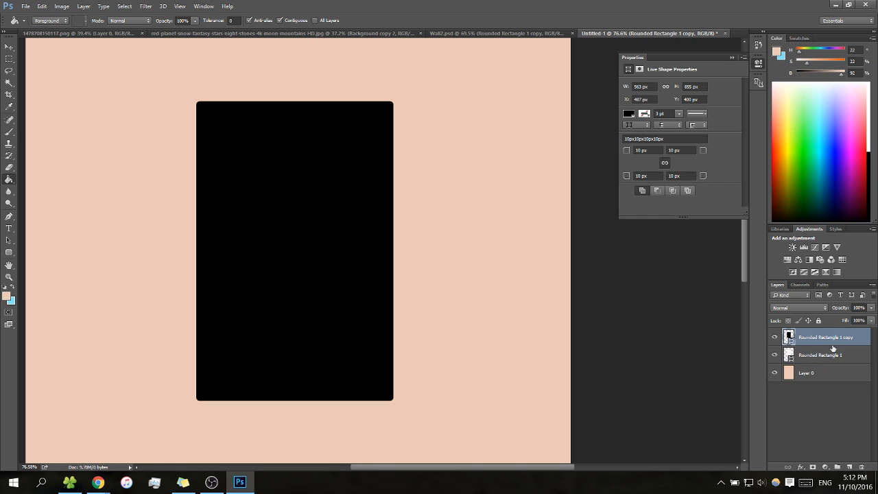
key("b")
key("v")
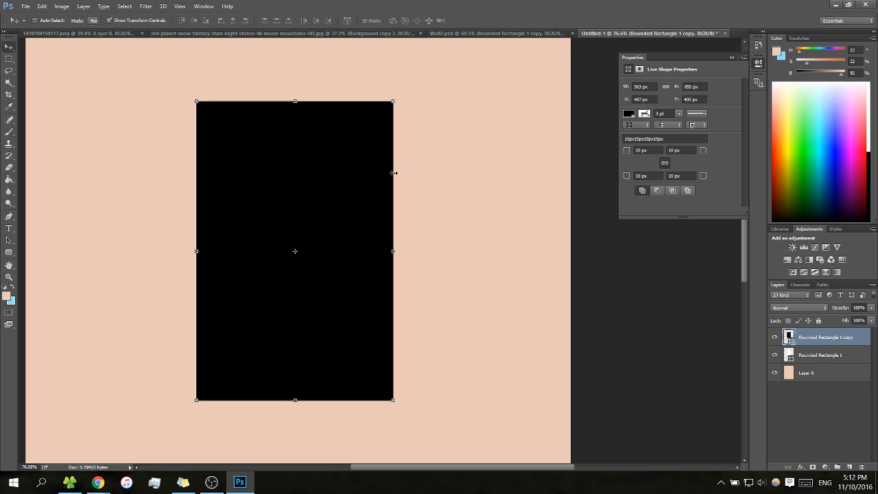
left_click_drag(393, 97, 405, 117)
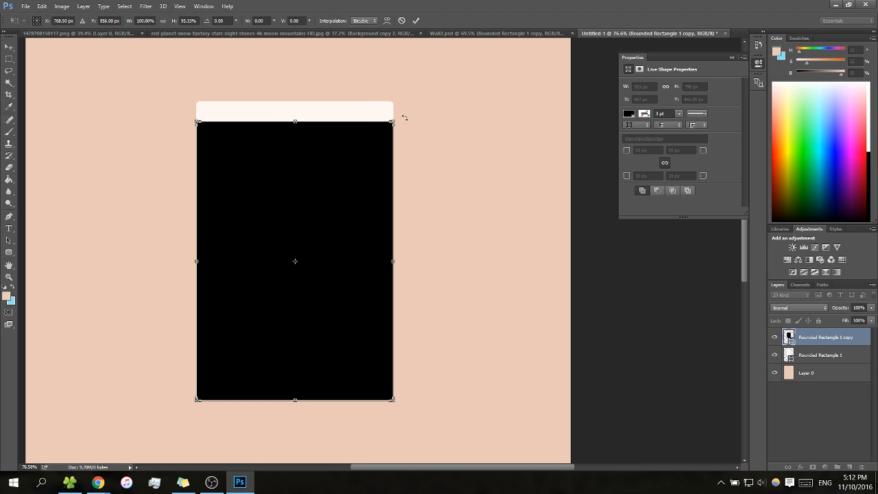
left_click(401, 20)
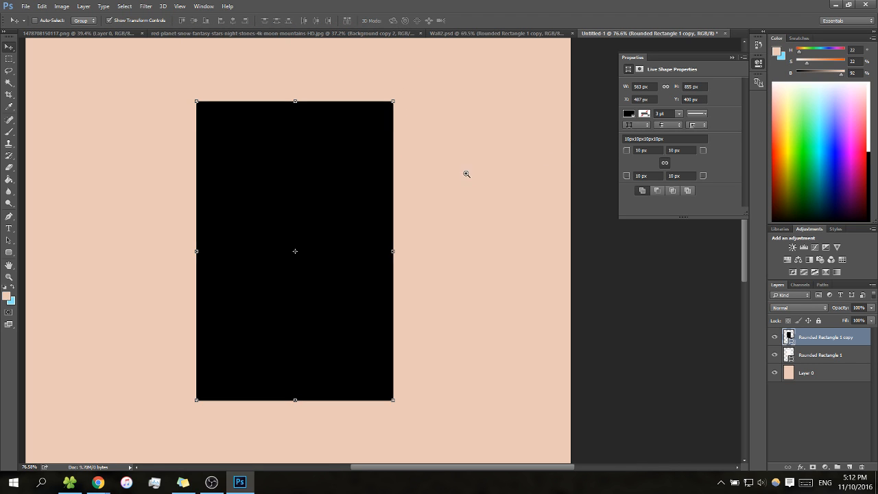
Link the width and height of the black rounded rectangle so it resizes proportionally
key("z")
left_click_drag(470, 175, 496, 172)
key("space")
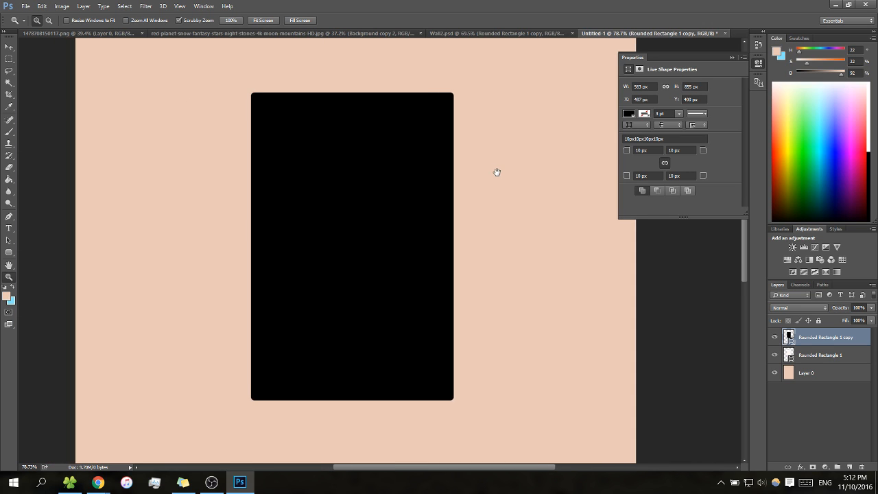
left_click(665, 88)
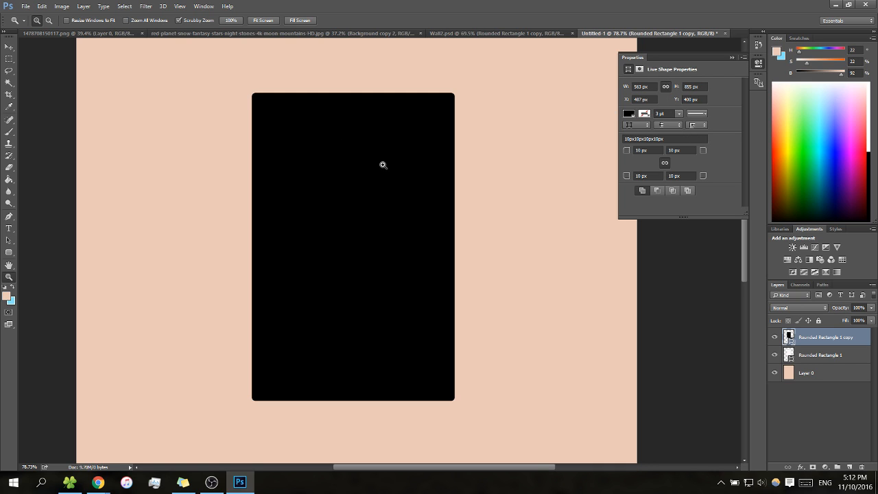
key("v")
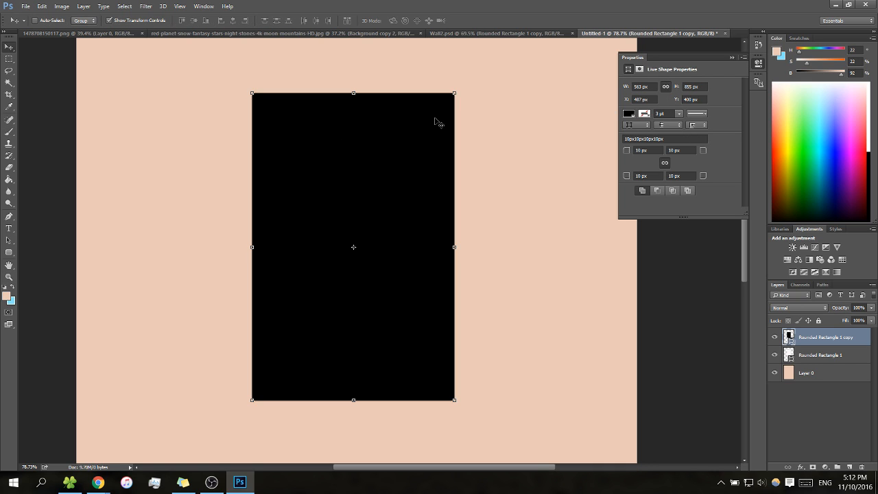
left_click_drag(454, 91, 442, 101)
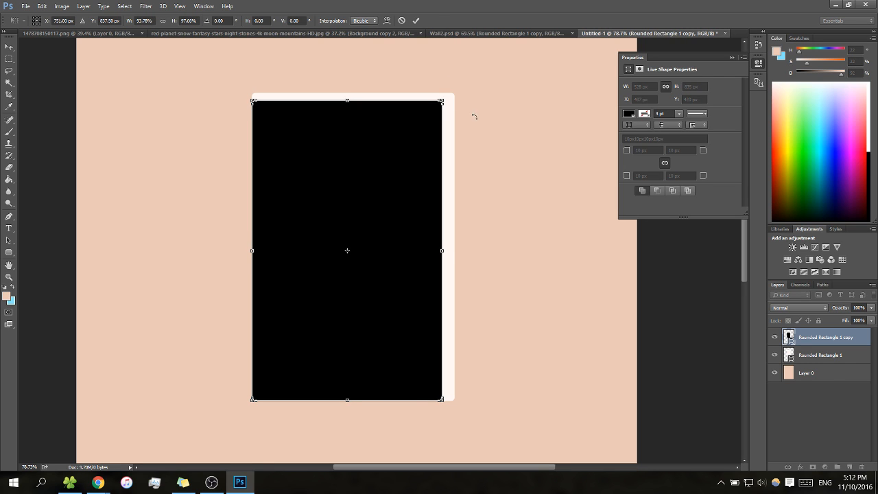
left_click(402, 20)
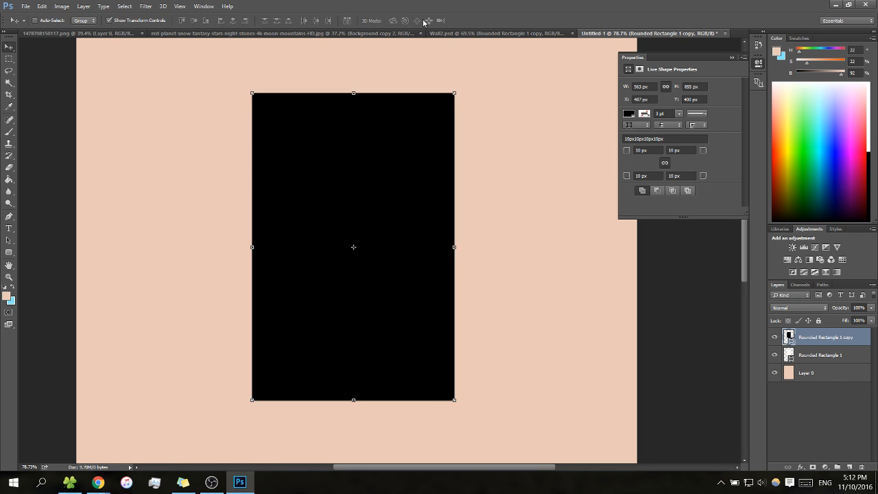
Set the black rectangle's width to 550 px with linked proportions and centre it over the off-white rectangle
left_click(654, 87)
type("550")
key("Return")
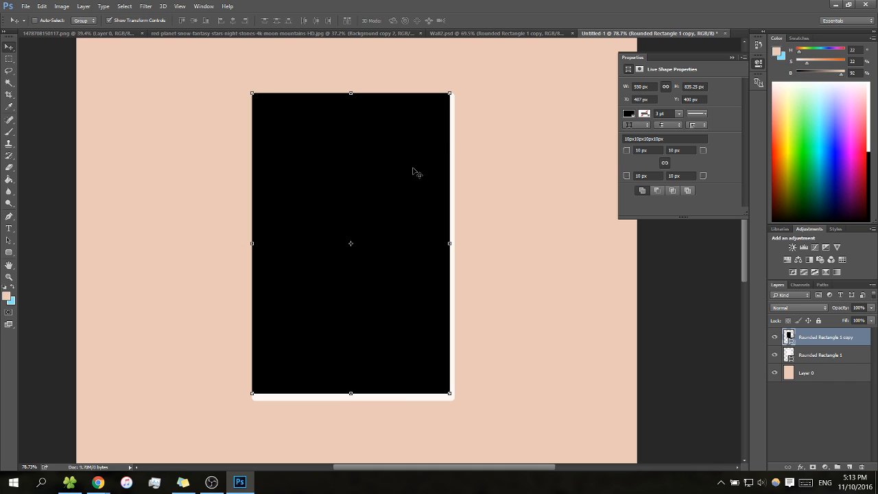
left_click_drag(408, 169, 406, 177)
key("m")
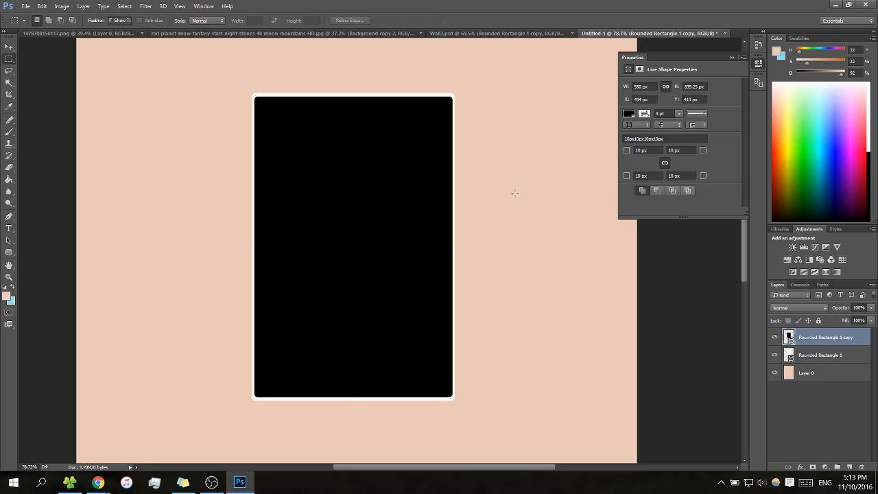
key("z")
left_click_drag(499, 125, 426, 142)
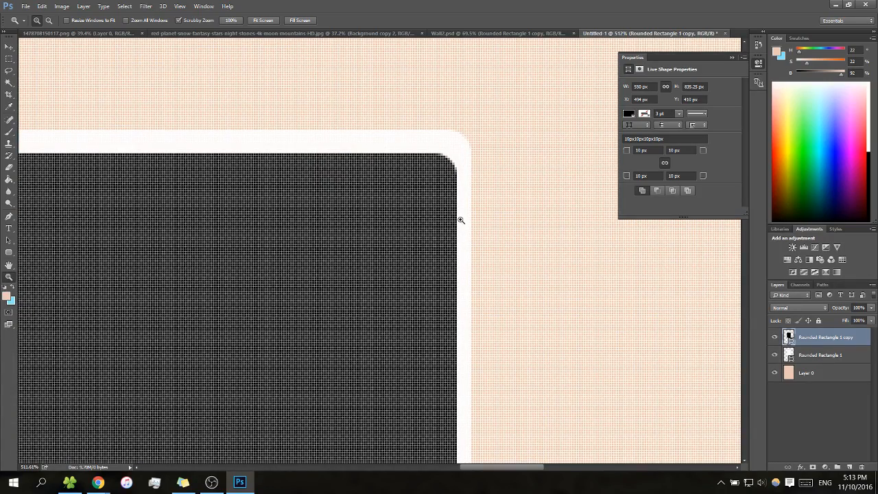
key("b")
key("v")
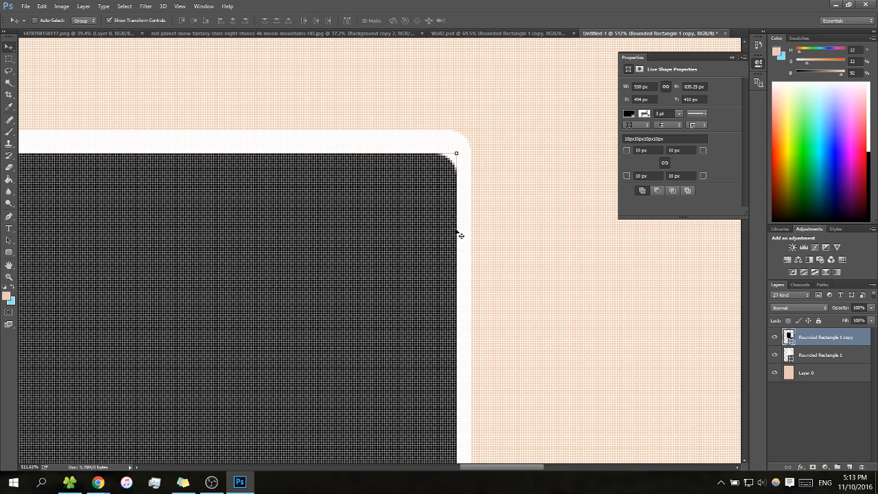
left_click_drag(459, 230, 449, 229)
left_click_drag(452, 177, 473, 172)
left_click(401, 20)
Try widths of 555 px and 540 px for the black rectangle to compare the side border with the upper border
left_click(641, 86)
key("Return")
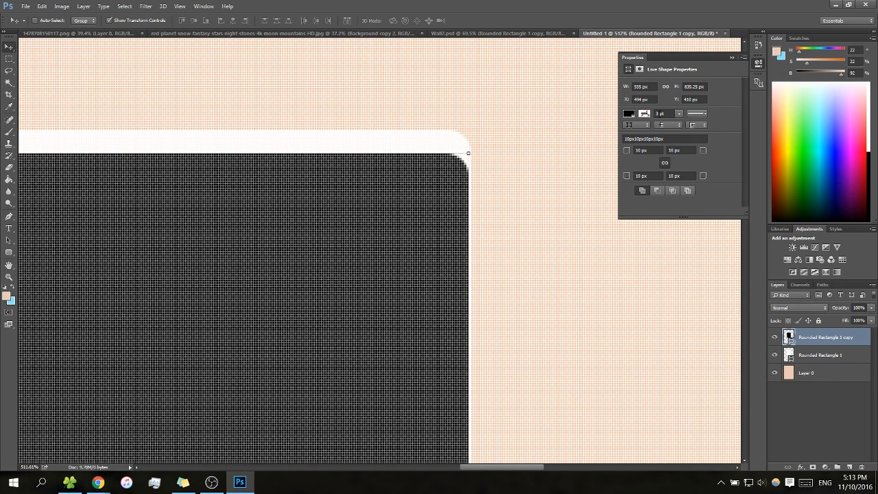
left_click(640, 86)
type("5")
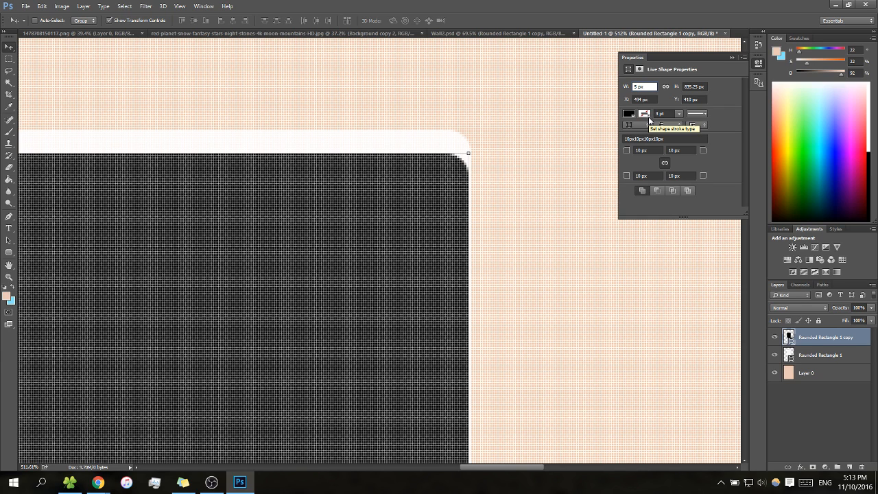
type("40")
key("Return")
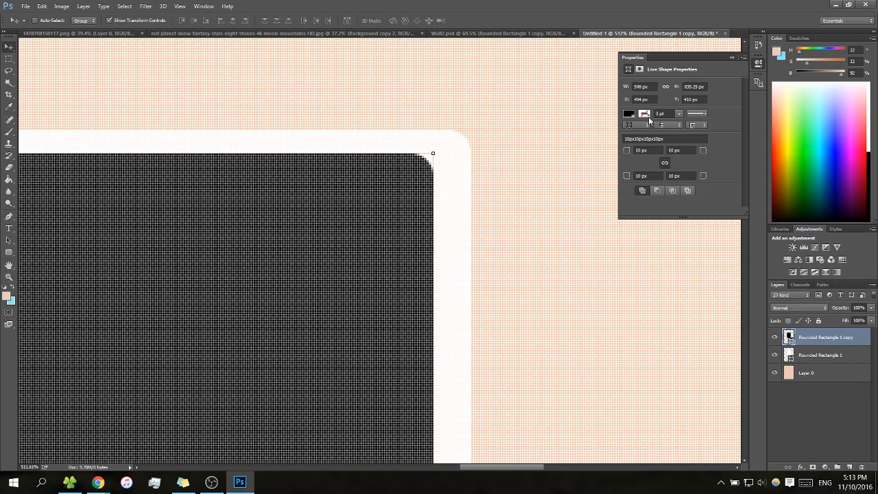
Set only the black rectangle's width to 545 px and centre it horizontally over the off-white rectangle at about X 496 px
left_click(642, 86)
key("Return")
key("z")
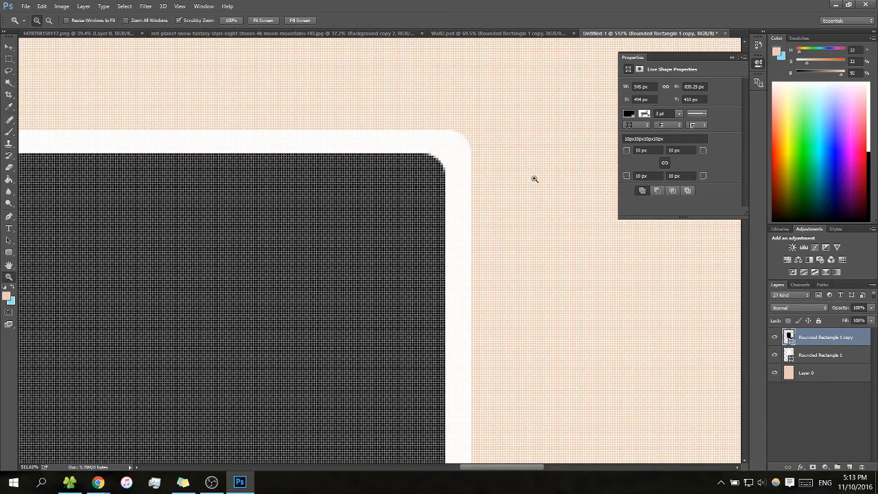
left_click_drag(533, 178, 407, 239)
key("v")
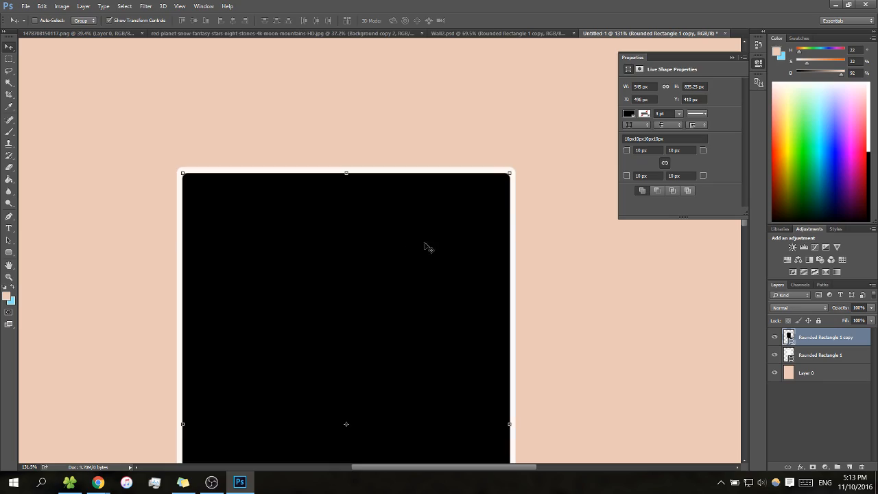
Measure the thickness of the off-white border above the black rectangle with the Ruler tool
key("z")
left_click_drag(515, 184, 415, 178)
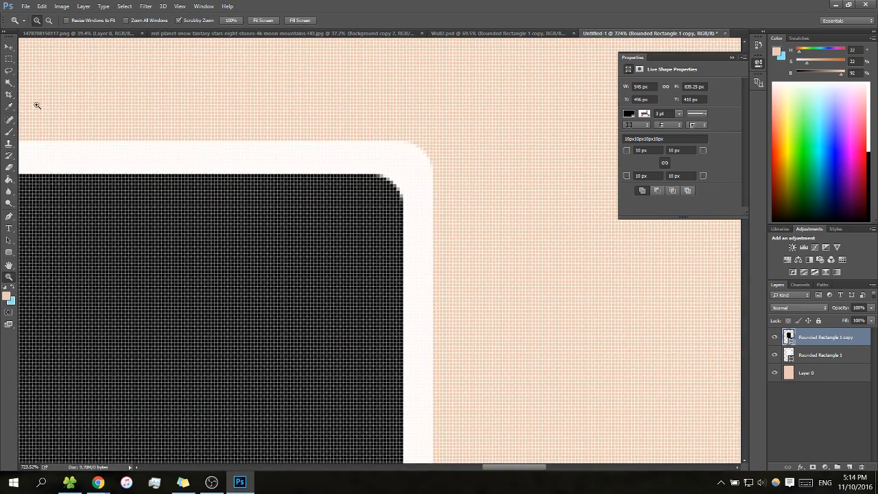
left_click(10, 107)
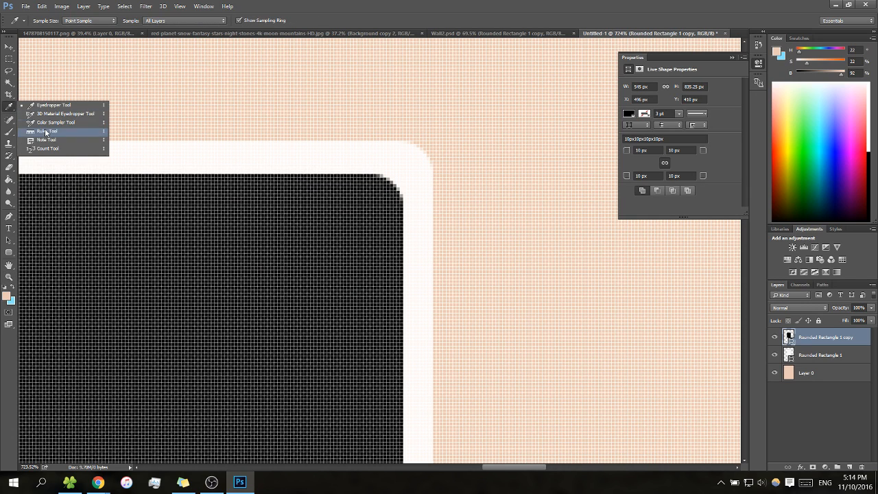
left_click(47, 133)
left_click_drag(314, 176, 314, 143)
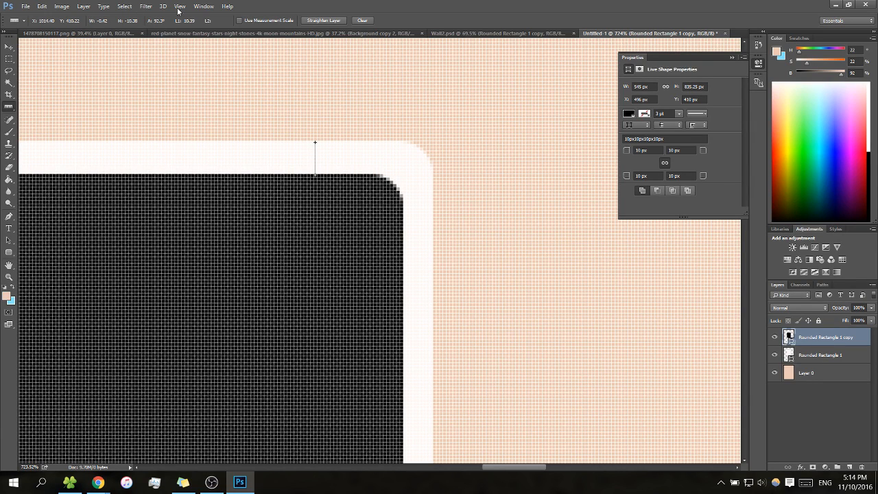
Collapse the shape properties and rasterize the Rounded Rectangle 1 copy and Rounded Rectangle 1 layers
left_click(732, 58)
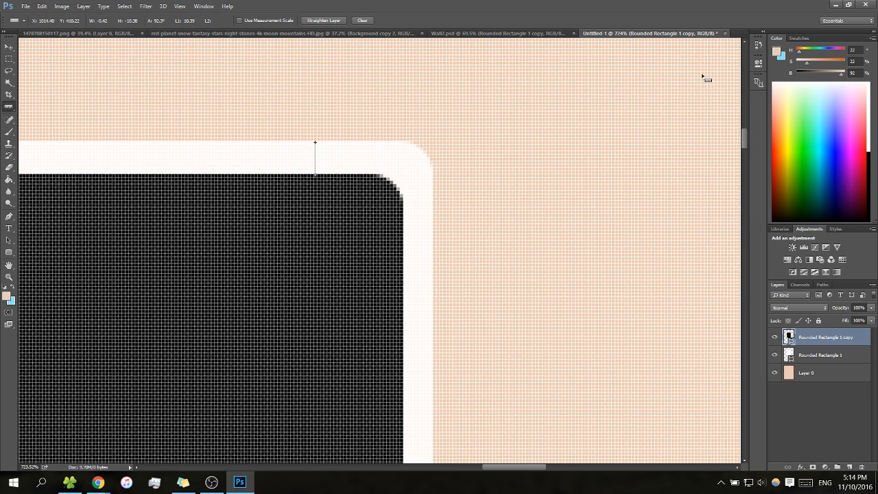
key("z")
left_click_drag(571, 135, 451, 170)
key("space")
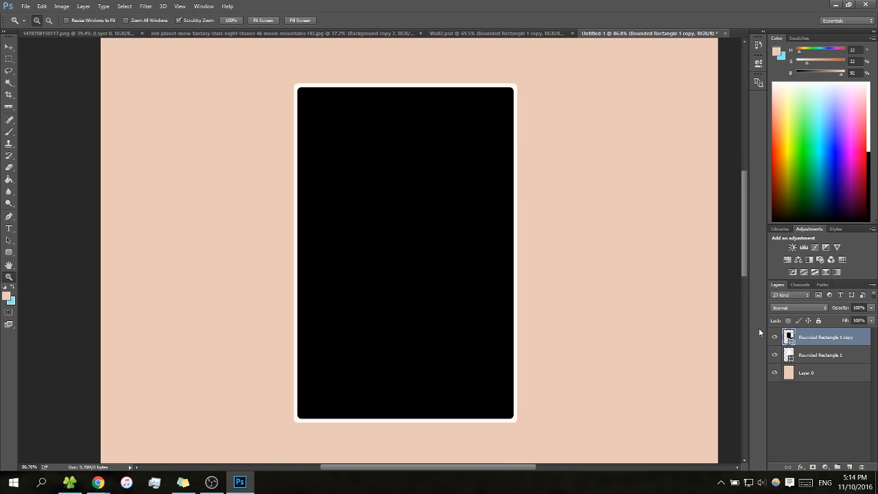
right_click(828, 340)
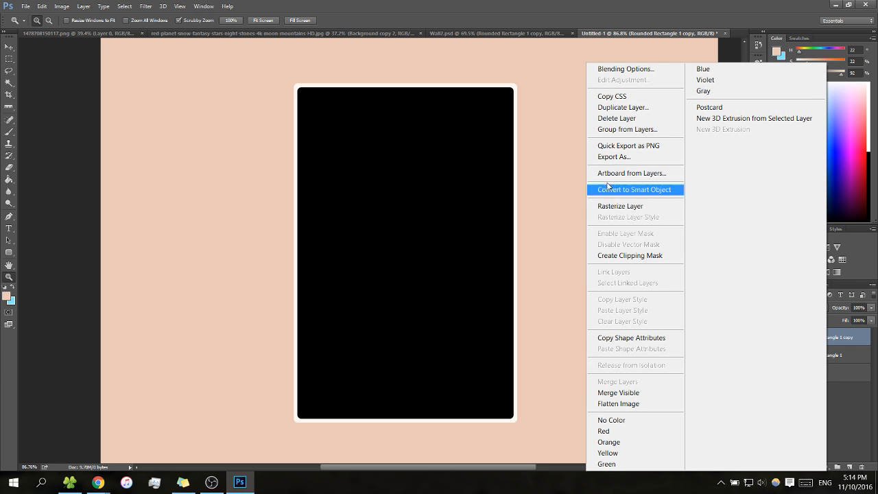
left_click(621, 205)
right_click(811, 360)
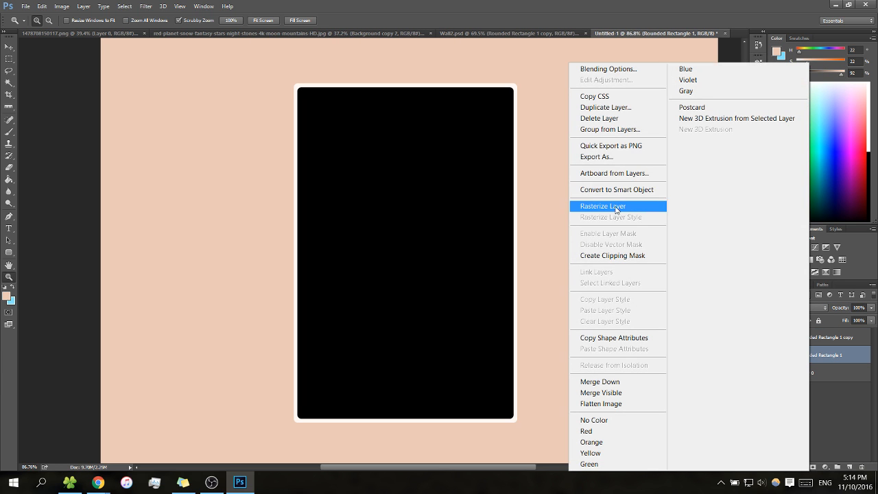
left_click(620, 204)
Select the black area on Rounded Rectangle 1 copy with the Magic Wand and delete its pixels, keeping the selection
key("w")
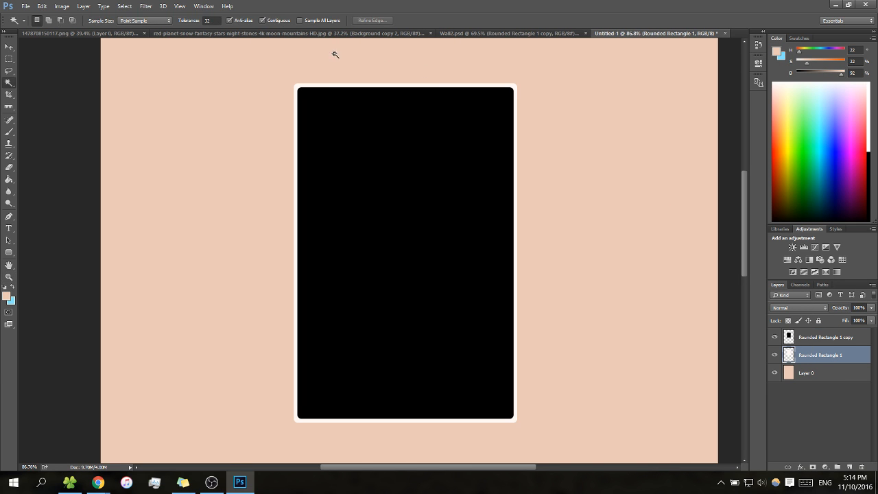
left_click(394, 170)
left_click(816, 337)
key("m")
left_click(591, 267)
key("w")
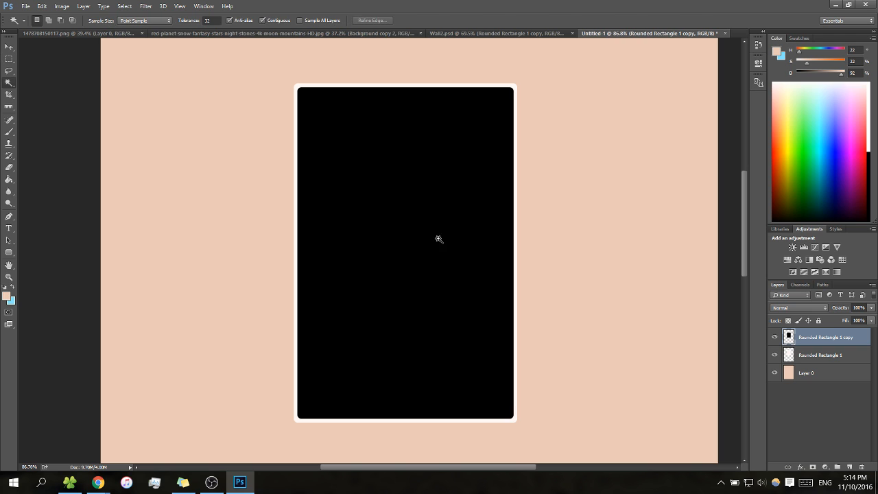
left_click(446, 235)
key("Delete")
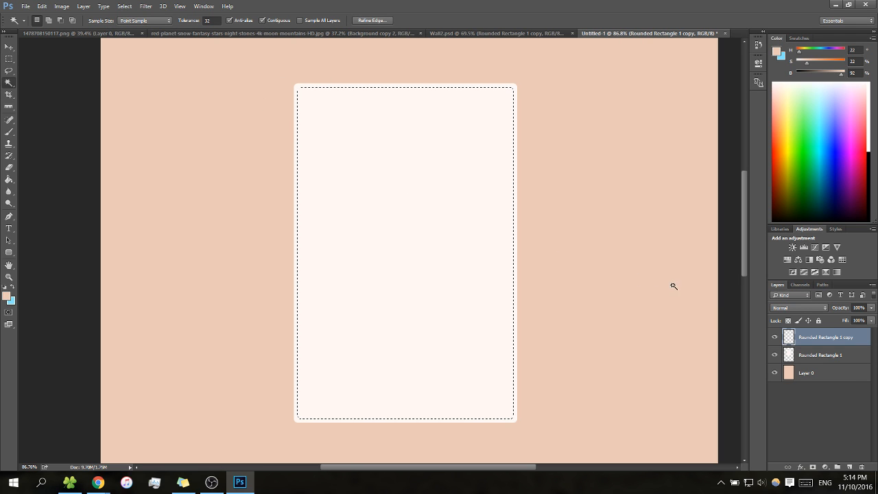
Delete the same selected inner area from the Rounded Rectangle 1 layer to leave a frame, and deselect
left_click(813, 360)
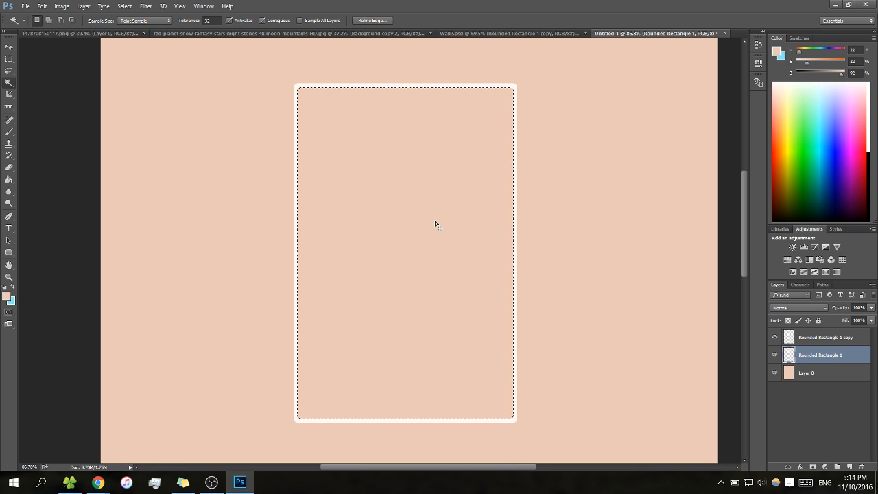
key("ctrl+d")
key("z")
mouse_move(557, 149)
left_mouse_down()
mouse_move(523, 163)
mouse_move(543, 164)
left_mouse_up()
Select the off-white frame on Rounded Rectangle 1 with the Magic Wand, fill it with light blue and deselect
key("s")
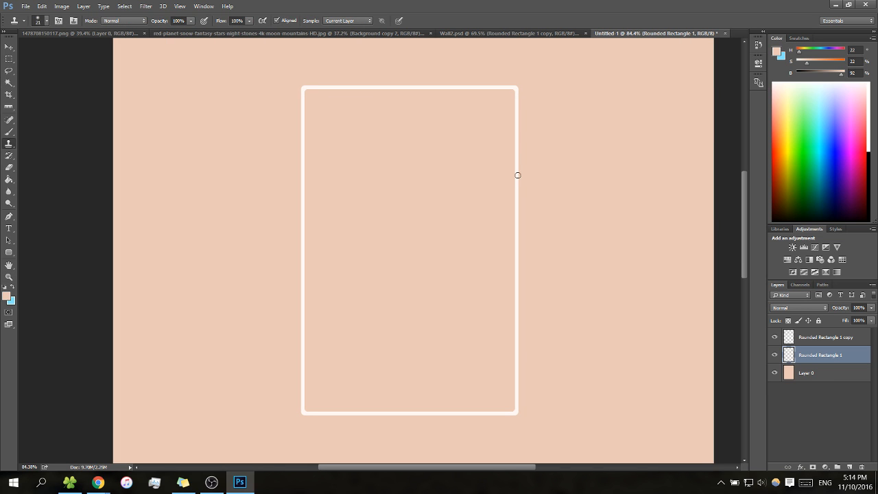
key("w")
left_click(517, 178)
key("g")
key("h")
key("g")
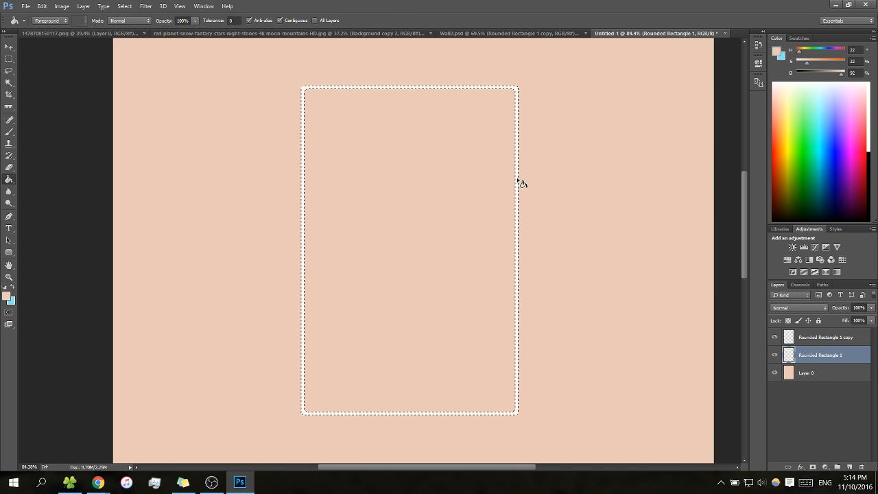
key("x")
left_click(519, 183)
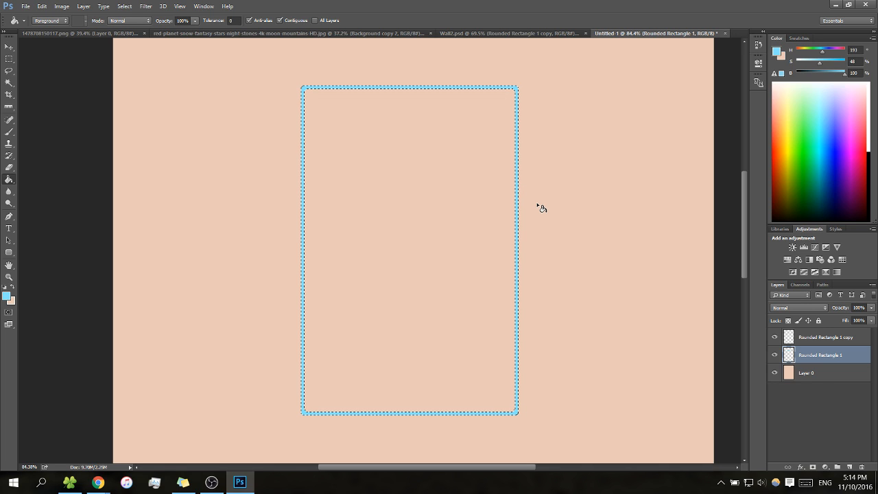
key("ctrl+d")
key("m")
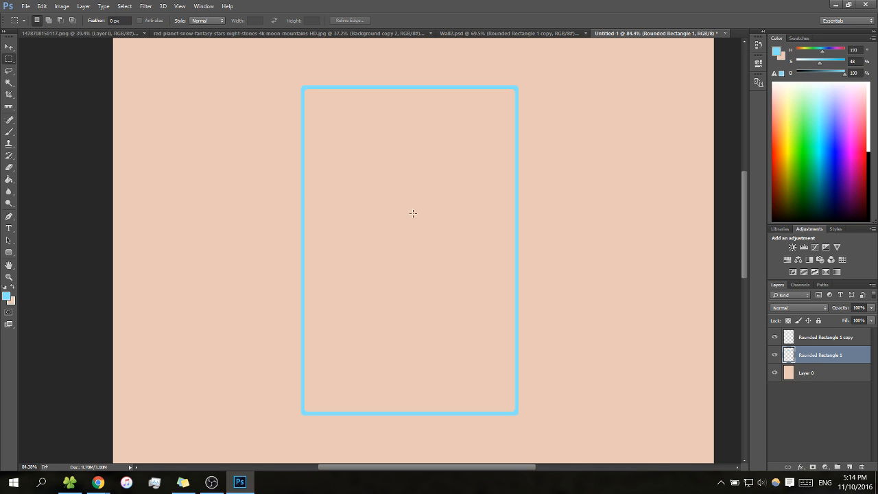